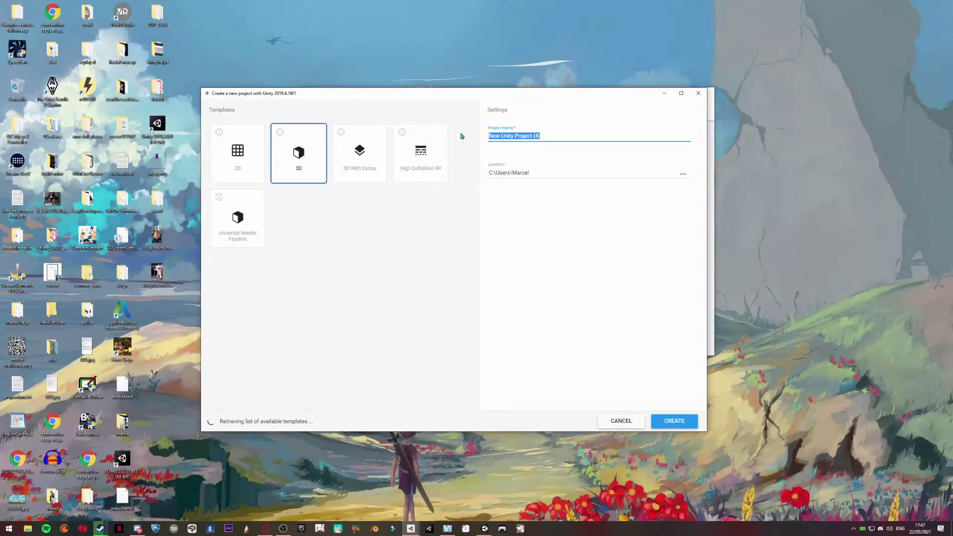
Step: Name the new 3D project 'animation test' and create it
type("animation test")
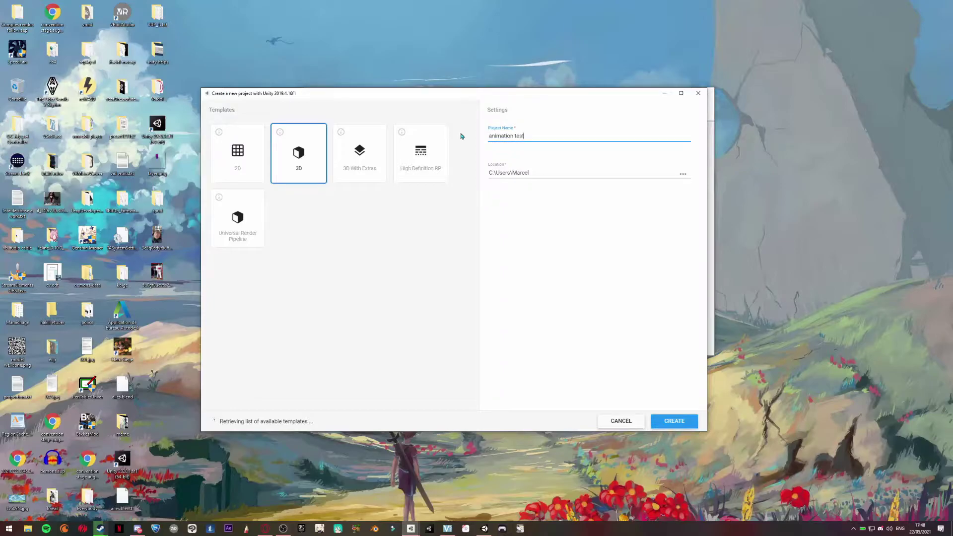
key("Return")
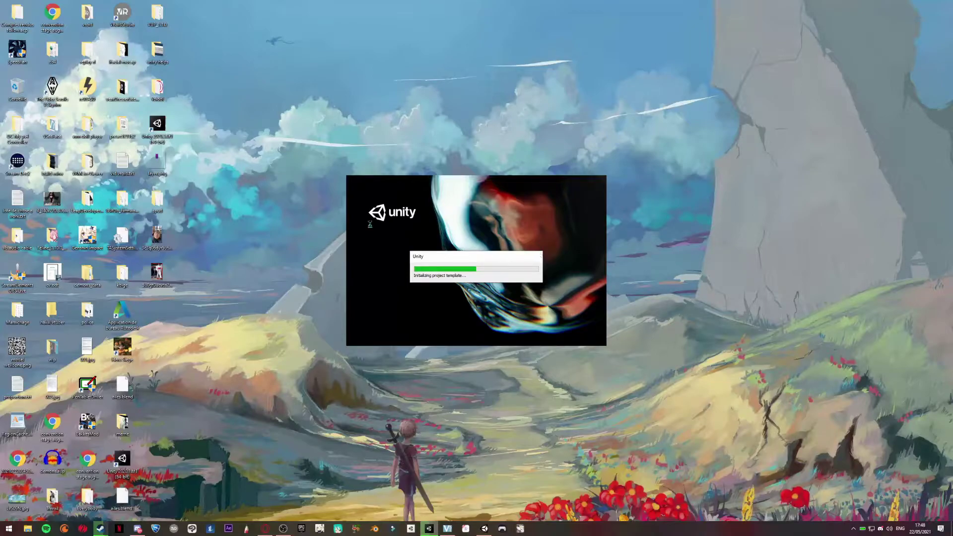
Step: Maximize the browser, replay then pause the Animation Converter tutorial video, and scroll down
left_click(266, 528)
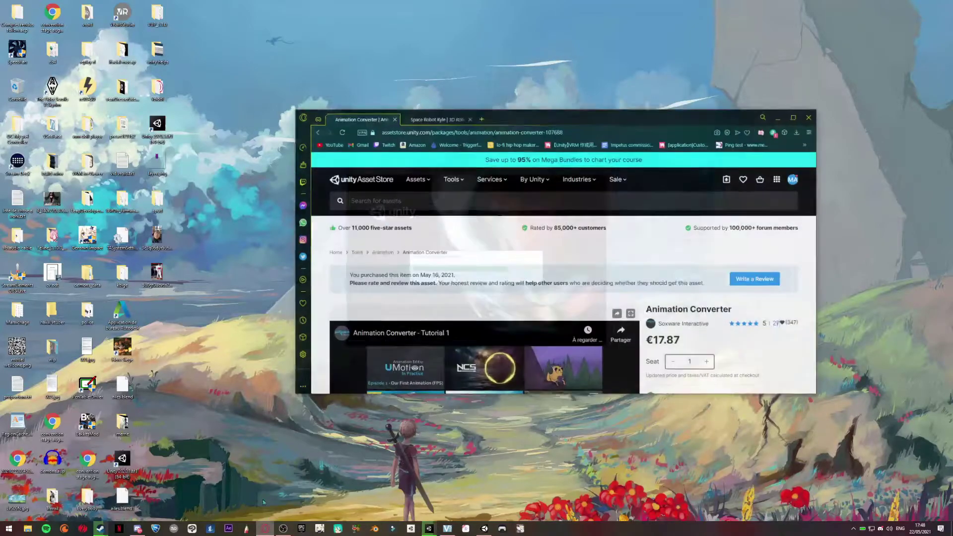
left_click_drag(563, 104, 516, 2)
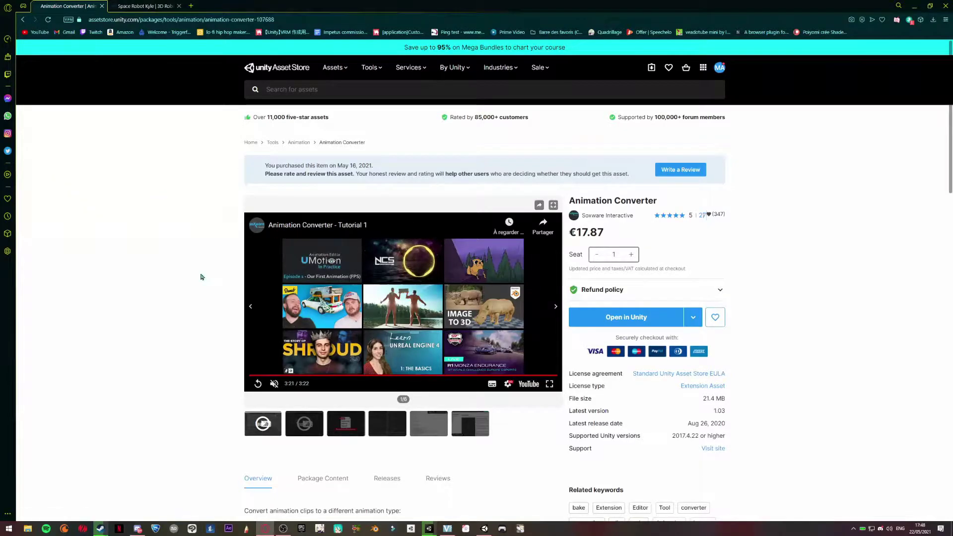
left_click(258, 383)
left_click(258, 383)
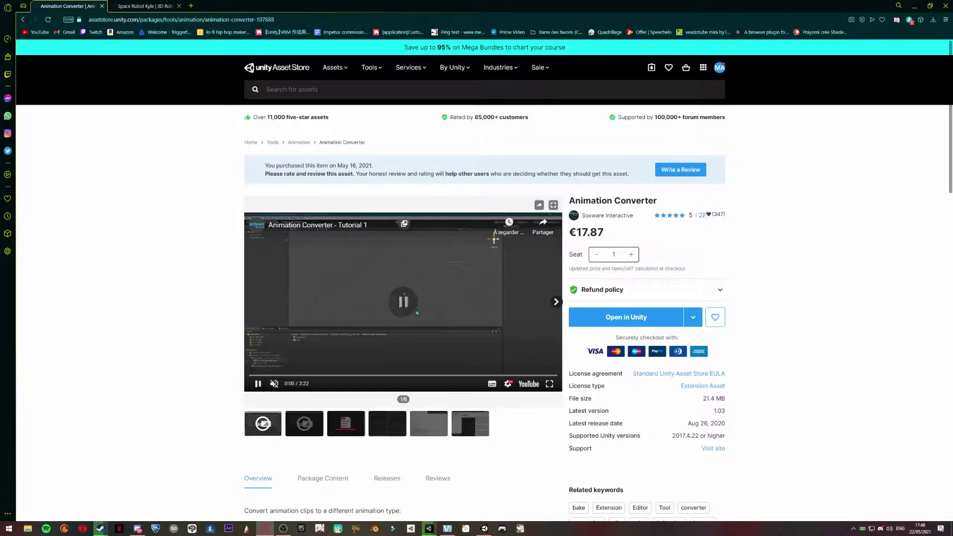
scroll(241, 221, "down", 2)
scroll(240, 221, "down", 2)
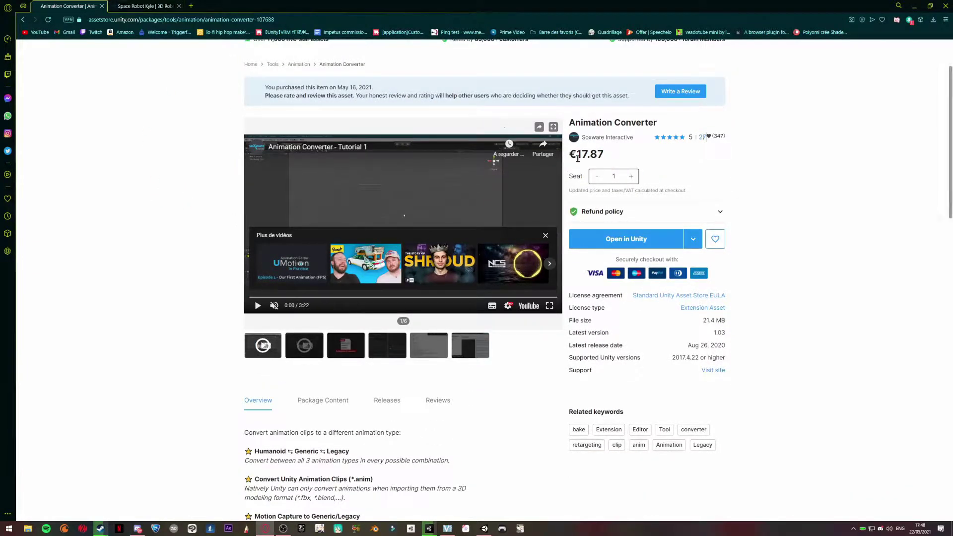
Step: Select the €17.87 price, scroll back to the top, and open the account menu
left_click_drag(570, 151, 598, 155)
left_click(597, 155)
triple_click(611, 158)
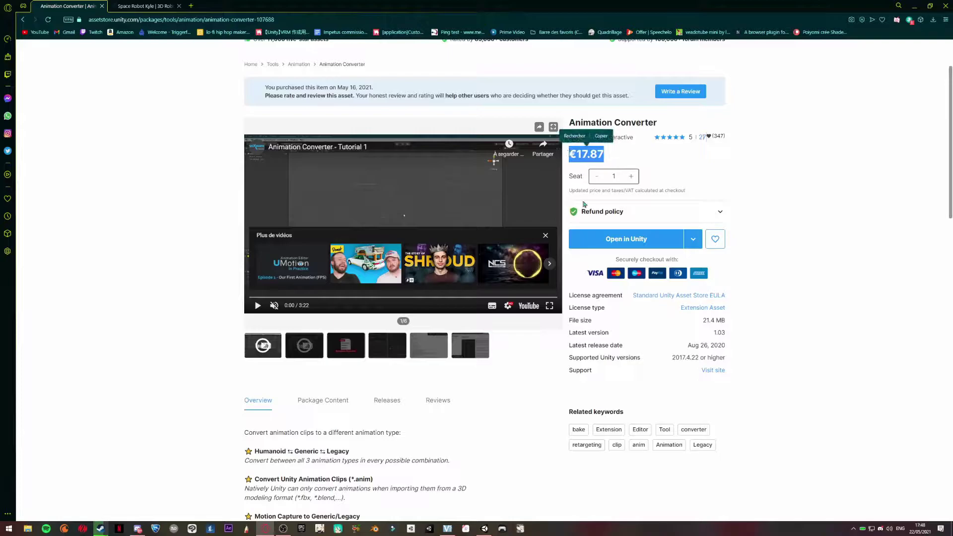
scroll(601, 216, "down", 4)
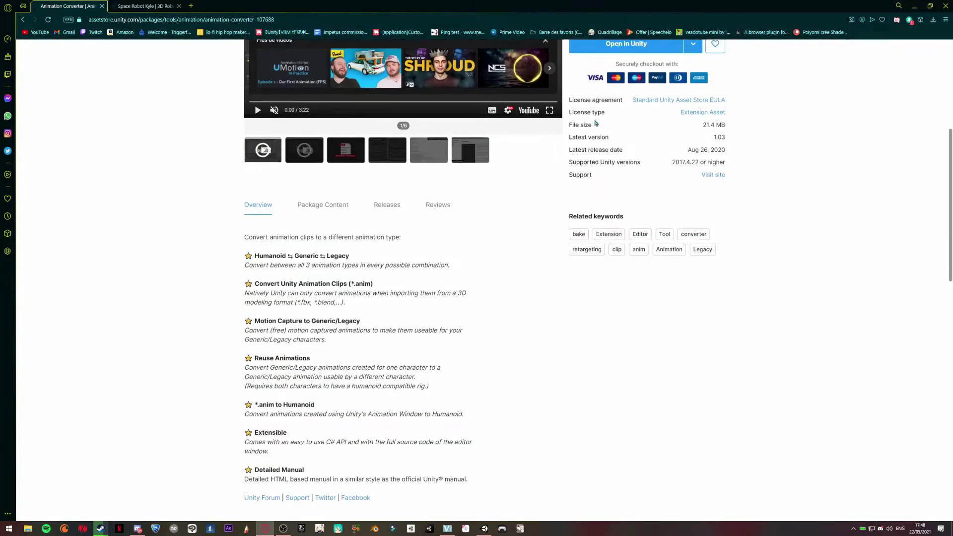
scroll(596, 122, "up", 3)
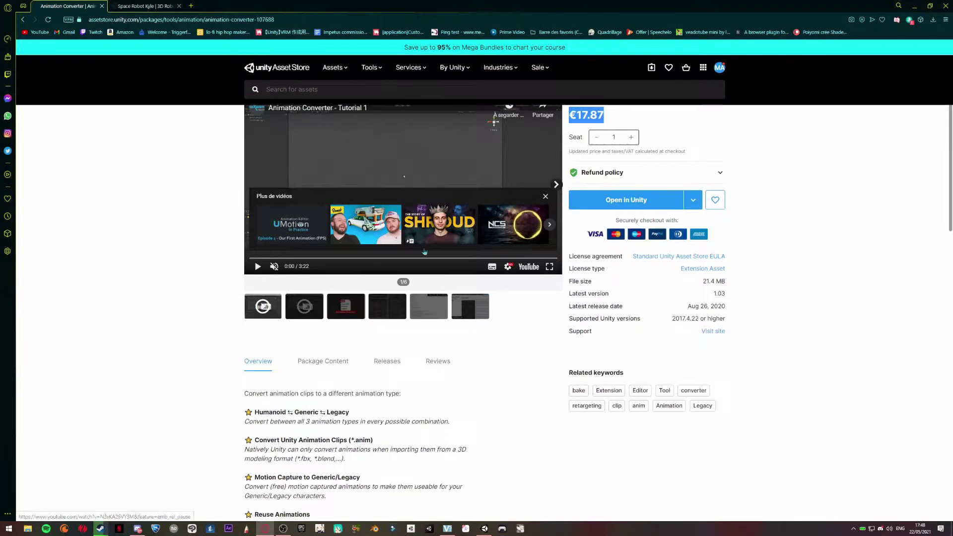
scroll(425, 252, "up", 2)
left_click(719, 67)
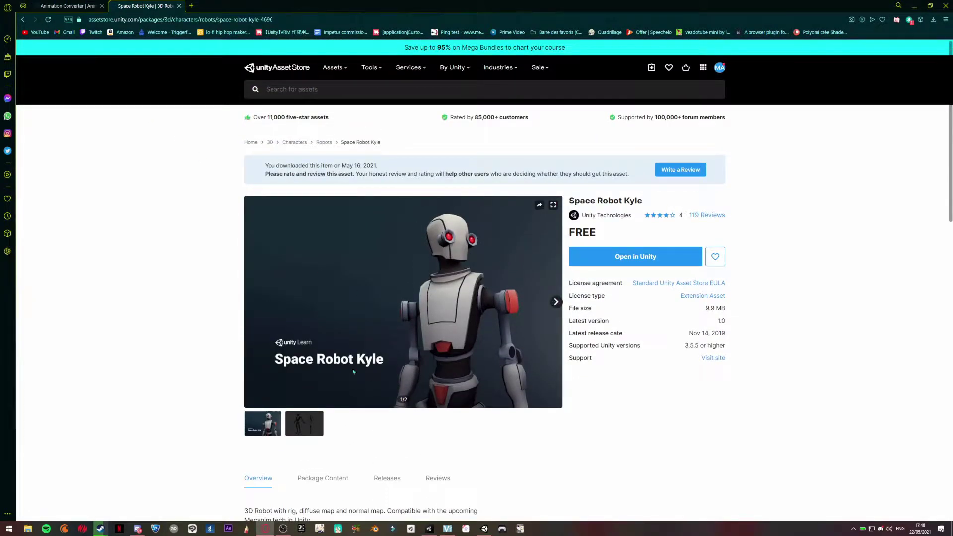
scroll(460, 344, "down", 1)
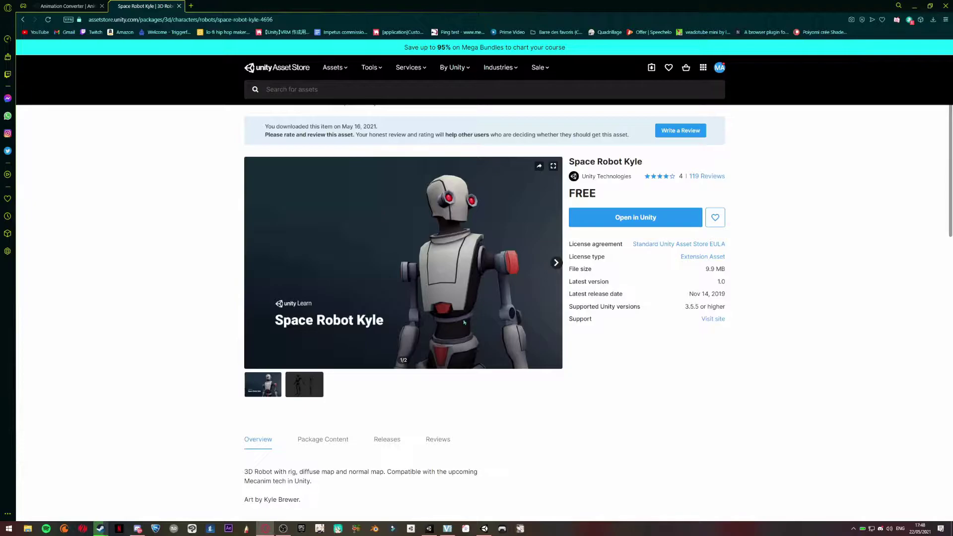
Step: Scroll the Space Robot Kyle page, return to the Animation Converter tab, and close the account menu
scroll(437, 347, "up", 1)
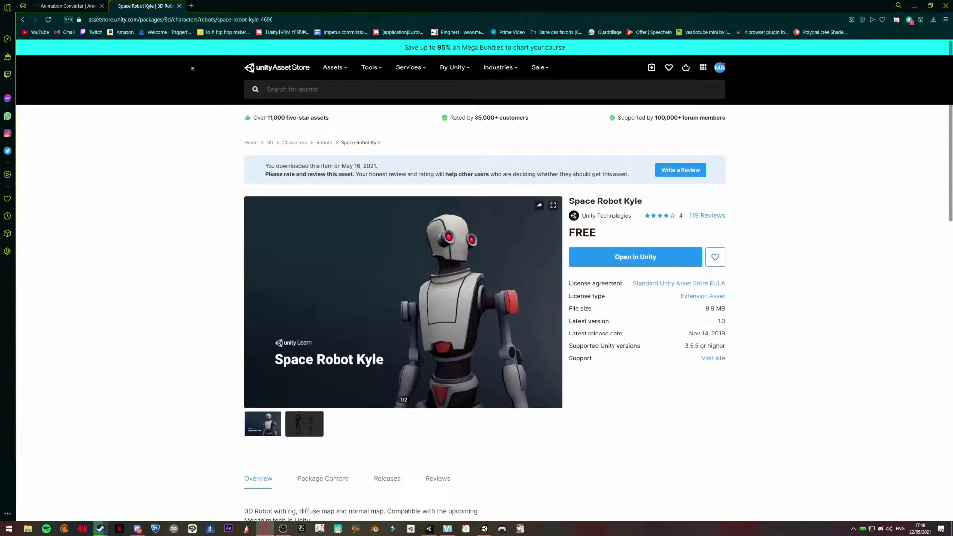
key("ctrl+Tab")
left_click(350, 307)
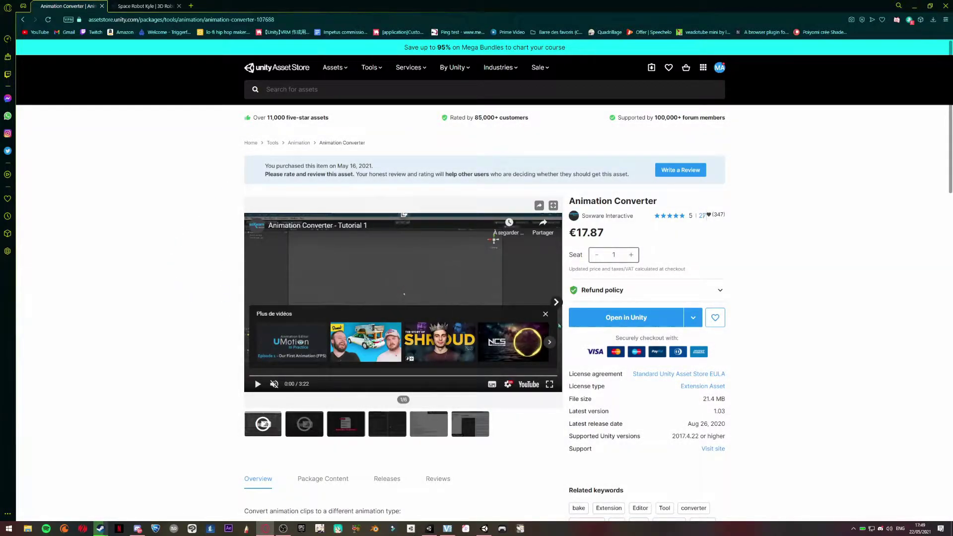
Step: Open Animation Converter in Unity and launch the Package Manager from the Window menu
left_click(626, 317)
left_click(151, 31)
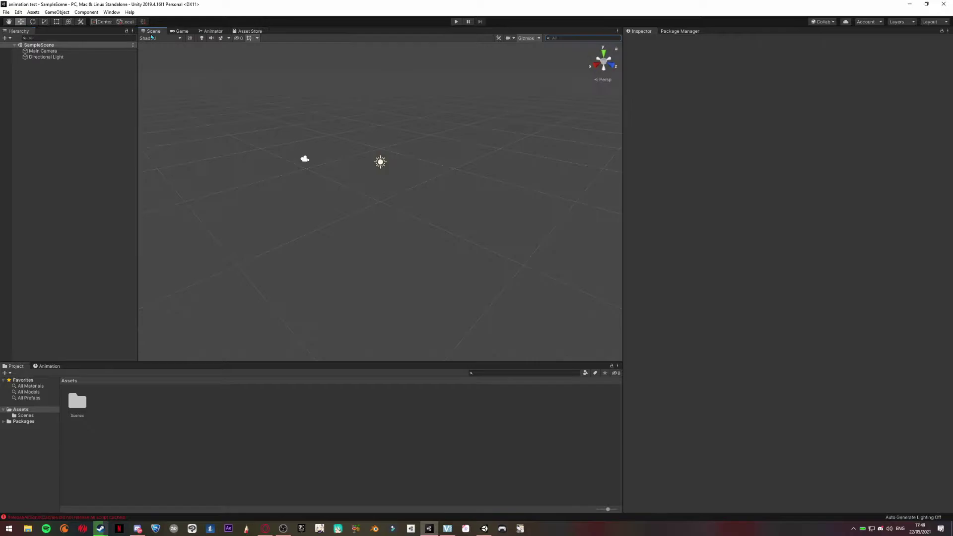
left_click(113, 13)
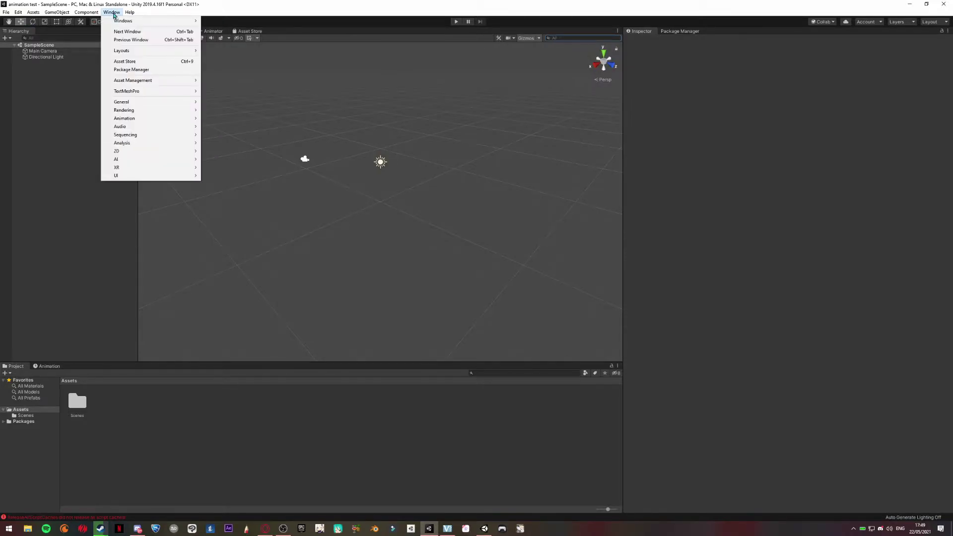
mouse_move(201, 52)
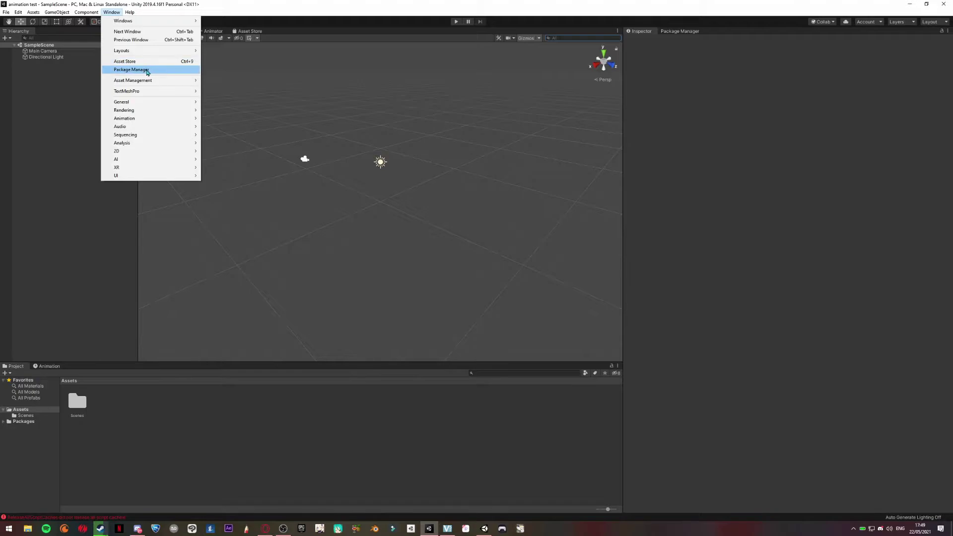
left_click(148, 70)
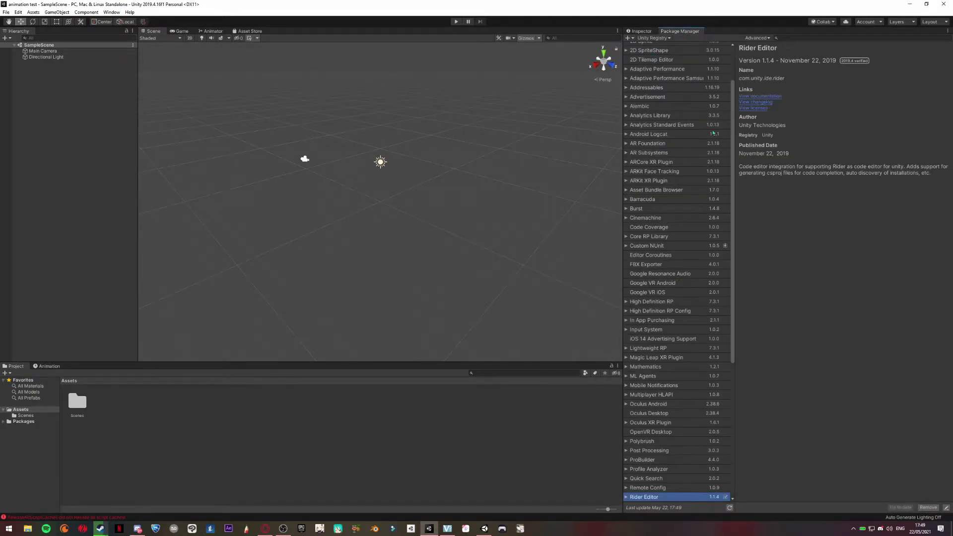
Step: Switch the Package Manager source to My Assets and refresh the list
scroll(682, 76, "up", 3)
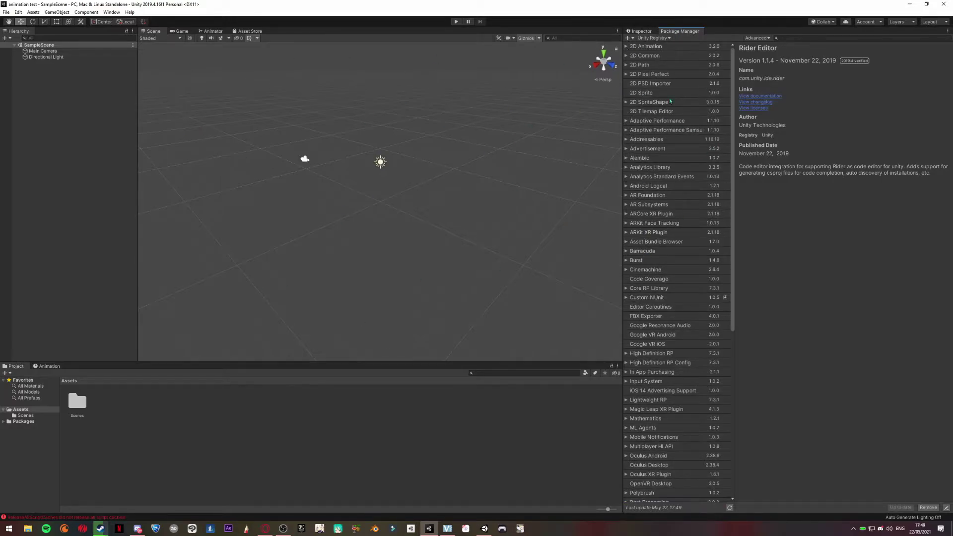
left_click(654, 38)
left_click(668, 69)
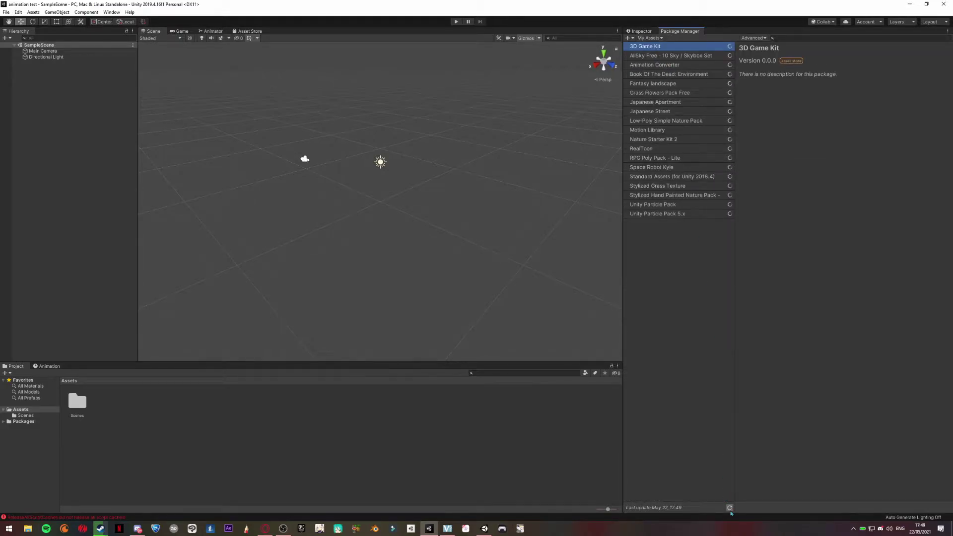
left_click(729, 508)
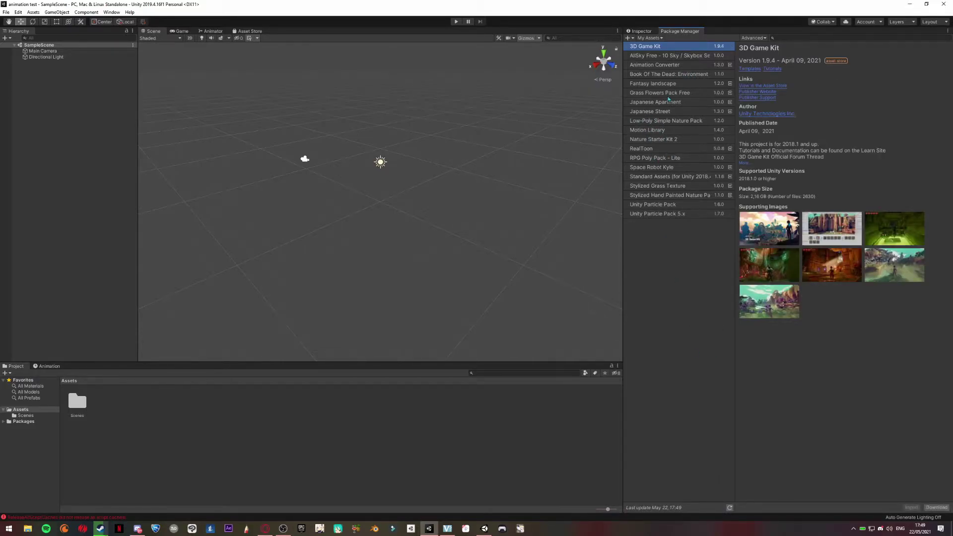
Step: Import all Animation Converter files into the project
left_click(668, 64)
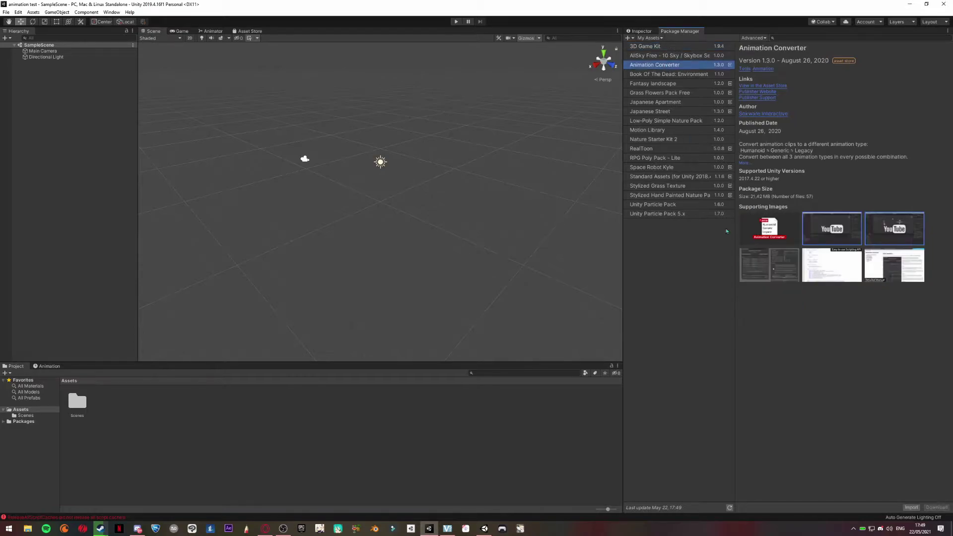
left_click(912, 507)
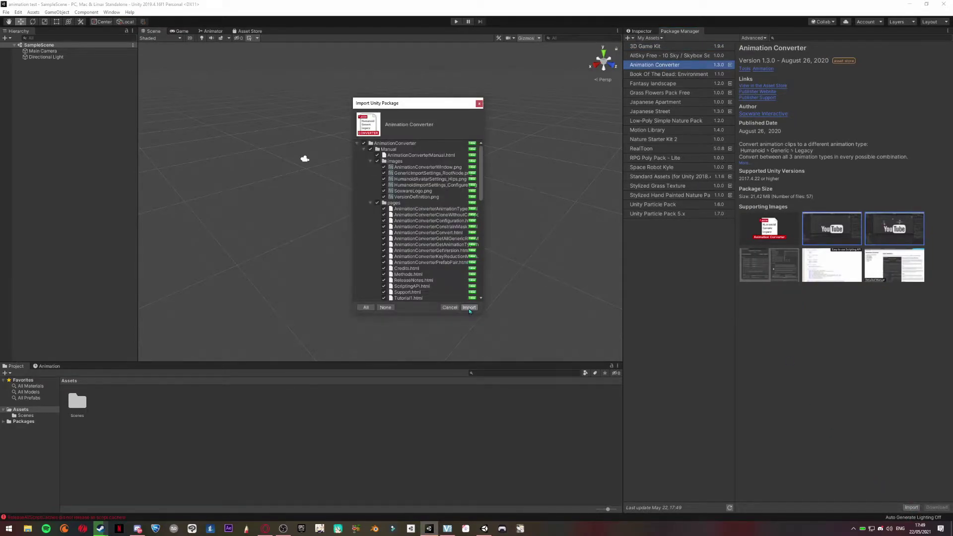
left_click(469, 307)
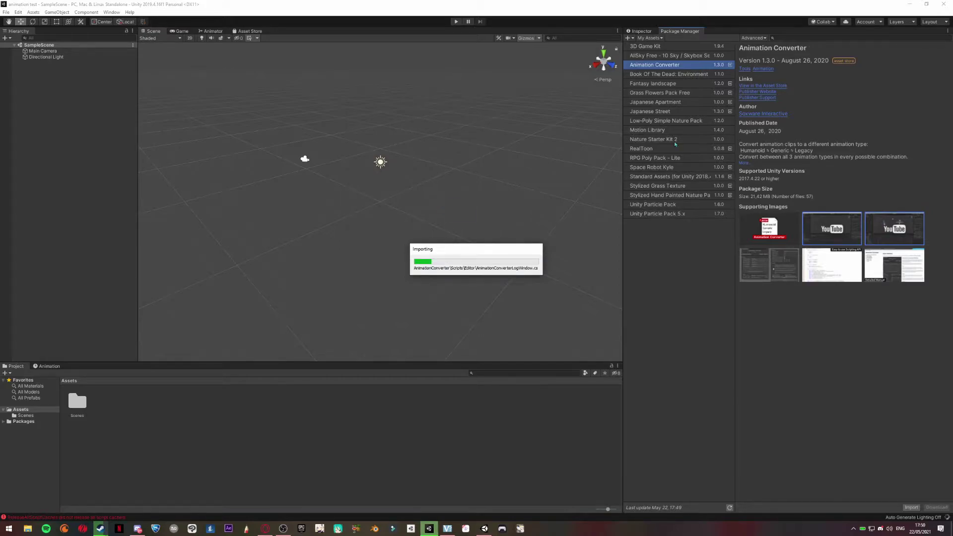
Step: Import all Space Robot Kyle files, then list All Models and pick Robot Kyle
left_click(669, 167)
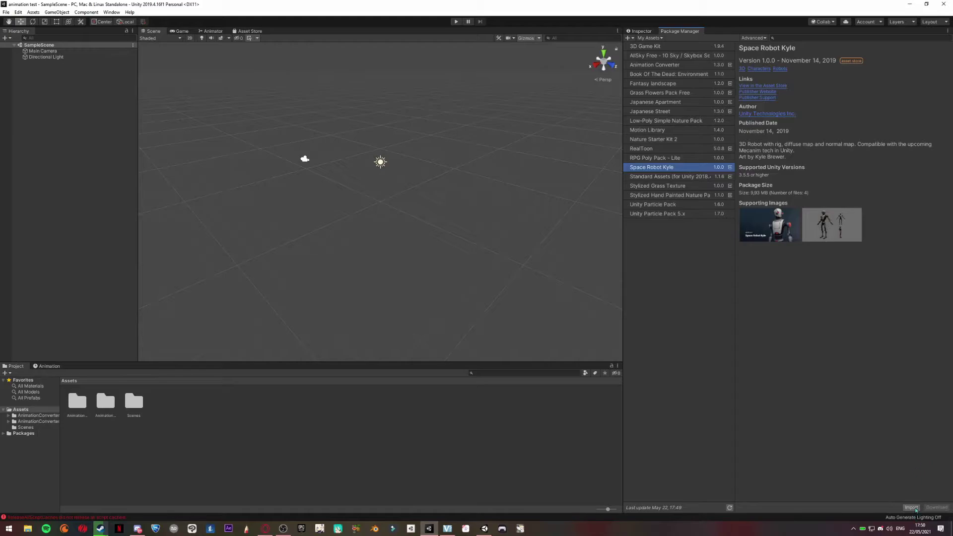
left_click(915, 509)
left_click(473, 308)
left_click(32, 393)
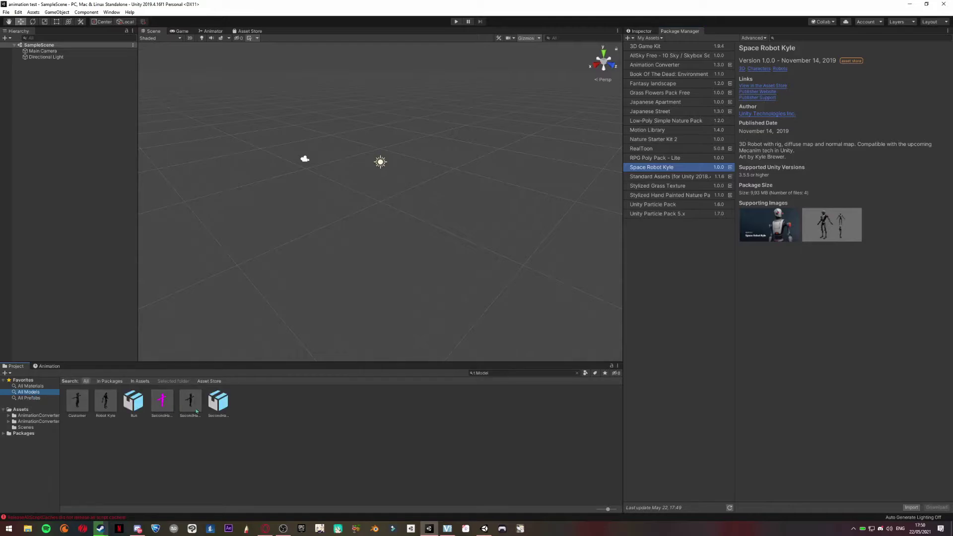
left_click(105, 401)
Step: Reveal Robot Kyle in Explorer, copy and paste Robot Kyle.fbx into its folder, then close Explorer
right_click(104, 399)
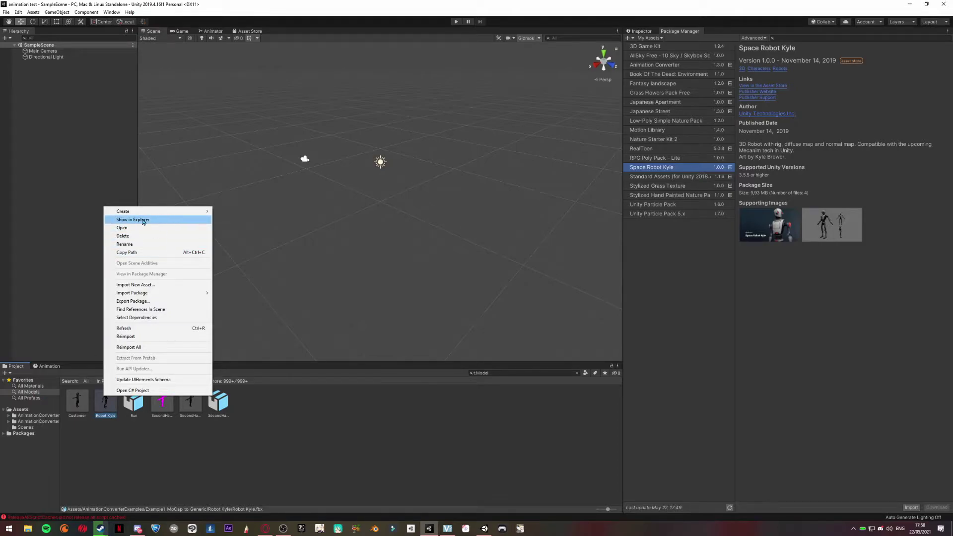
left_click(163, 220)
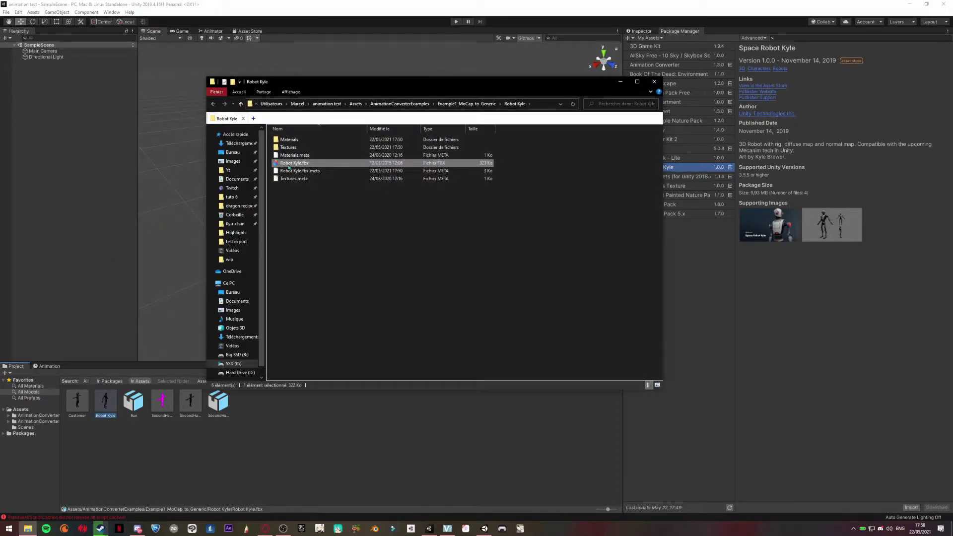
right_click(288, 164)
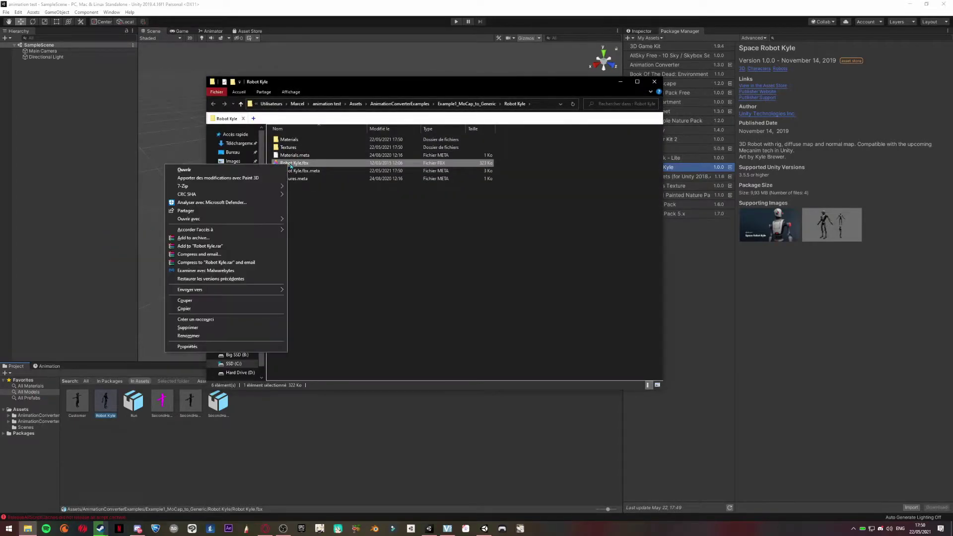
left_click(212, 310)
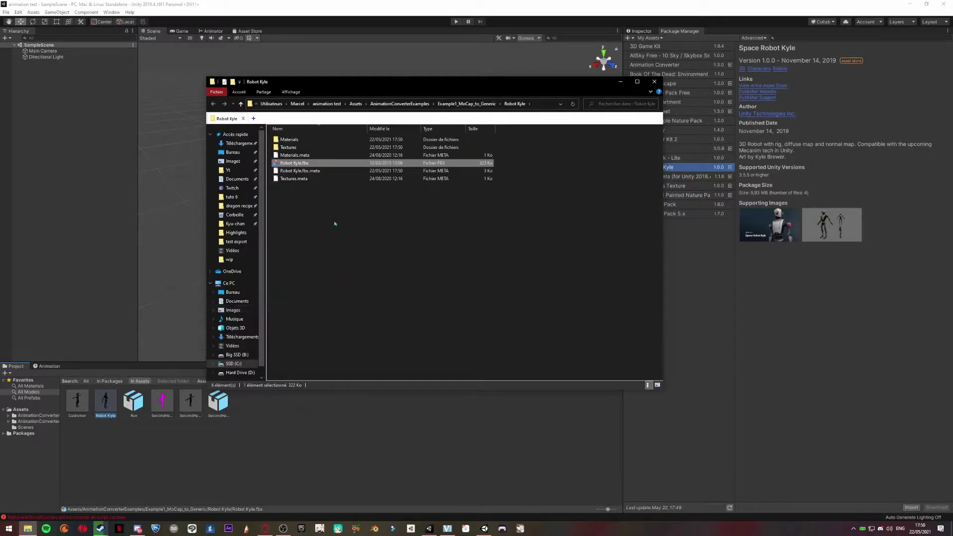
right_click(303, 200)
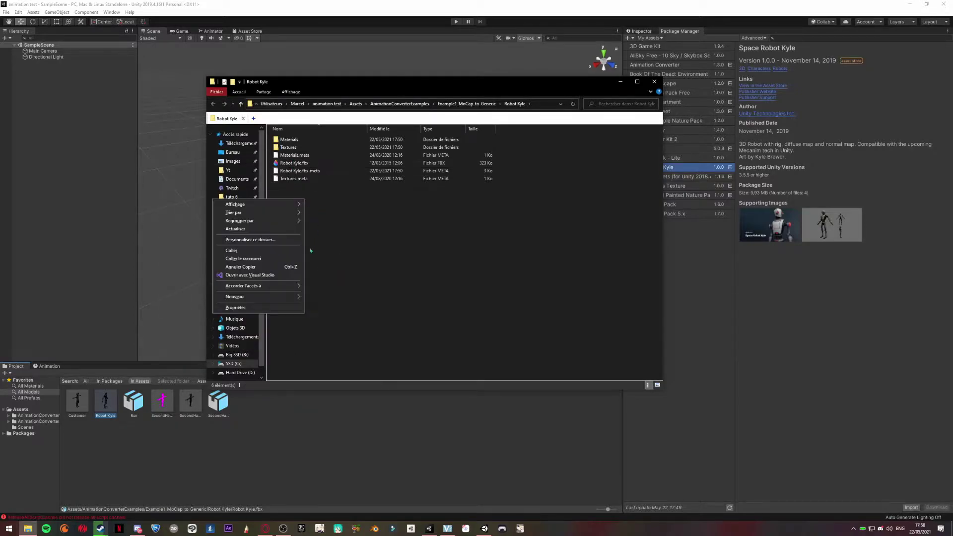
left_click(246, 250)
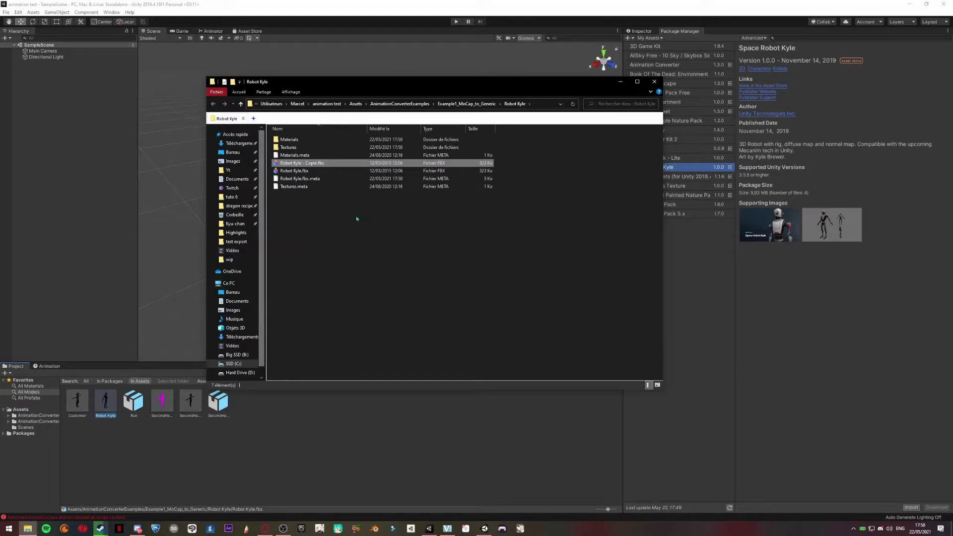
left_click(654, 81)
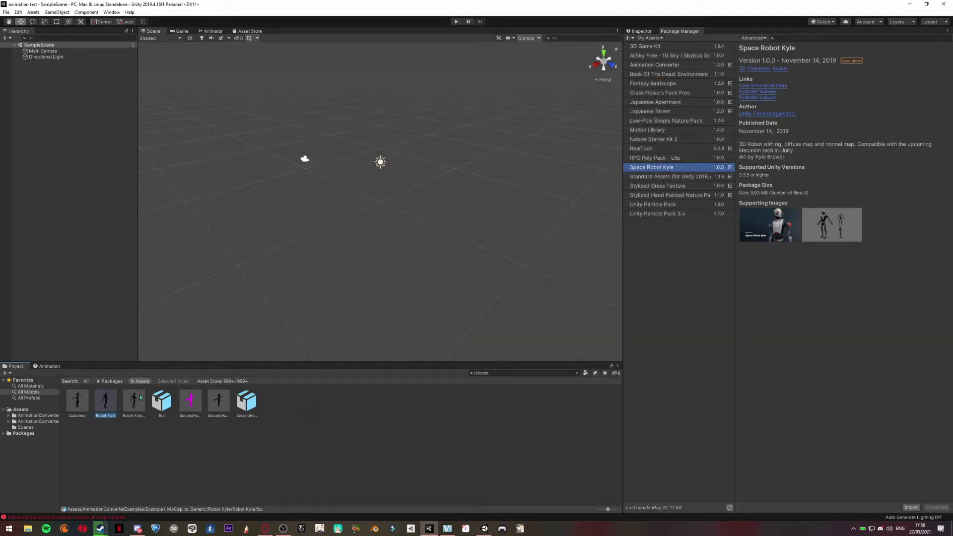
Step: Set Robot Kyle - Copie's Rig Animation Type to Humanoid and apply it
left_click(137, 401)
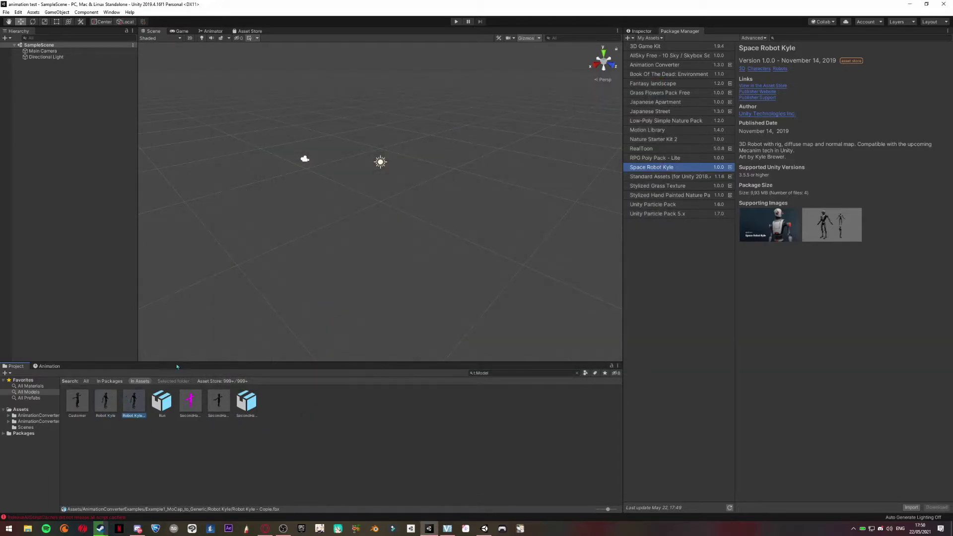
left_click(648, 32)
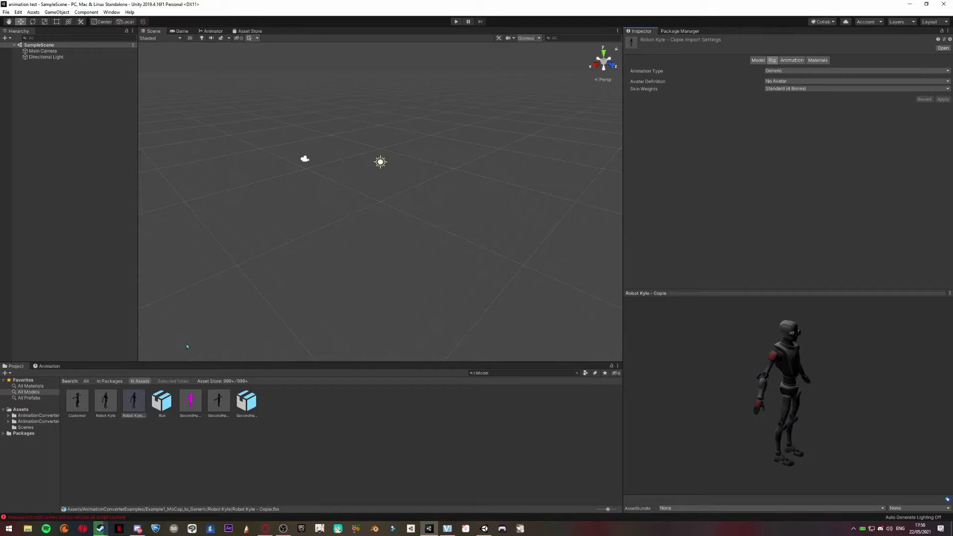
left_click(134, 401)
left_click(787, 72)
left_click(794, 107)
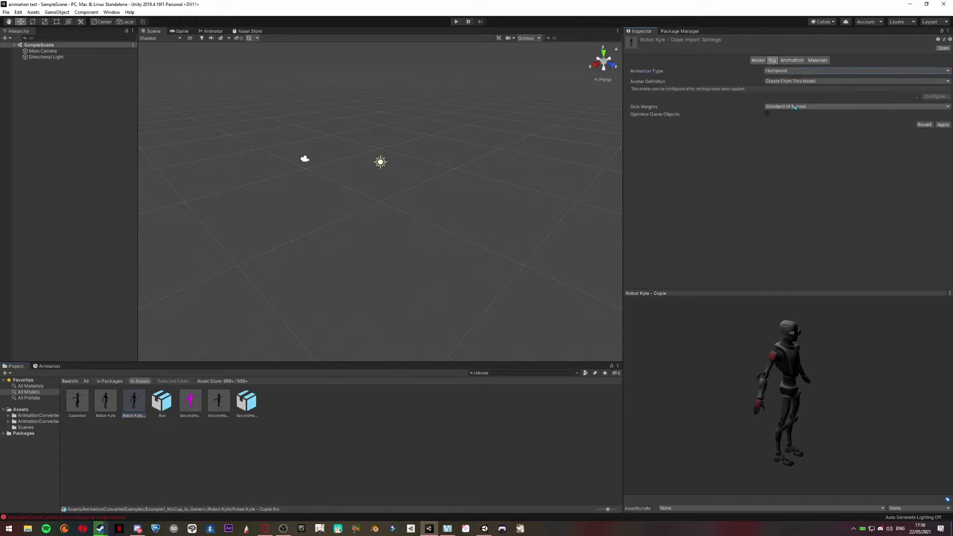
left_click(947, 125)
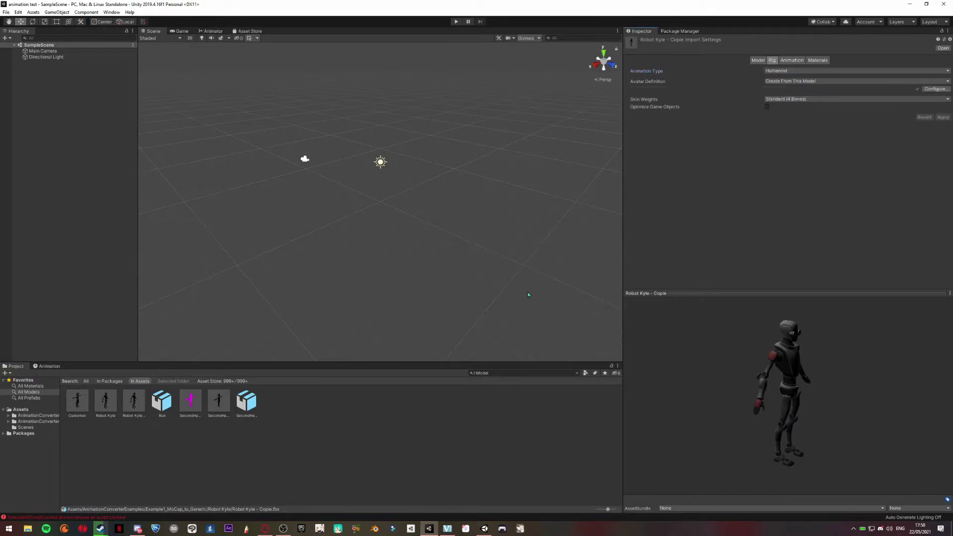
left_click(106, 401)
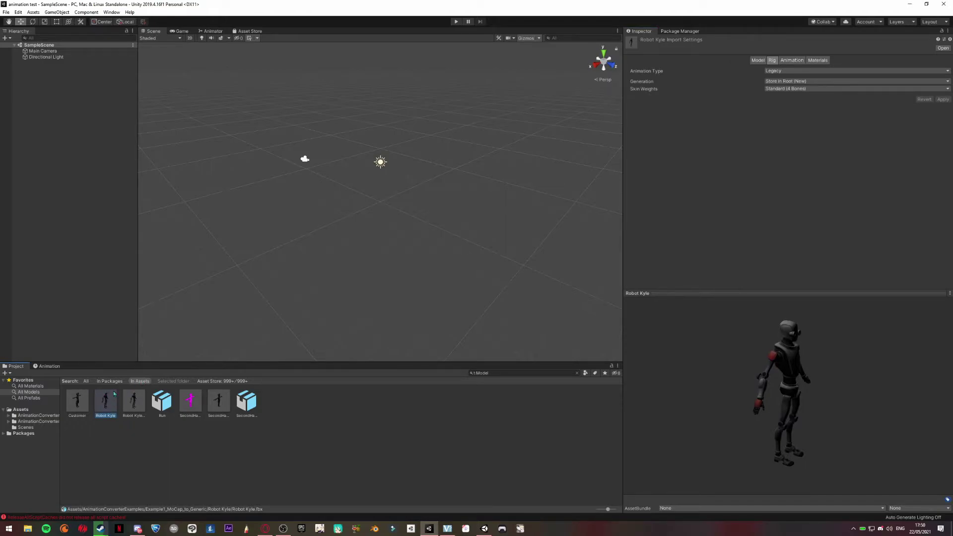
Step: Drag the original Robot Kyle into the Hierarchy and fly the Scene view toward it
left_click_drag(108, 405, 76, 68)
right_click_drag(370, 232, 298, 191)
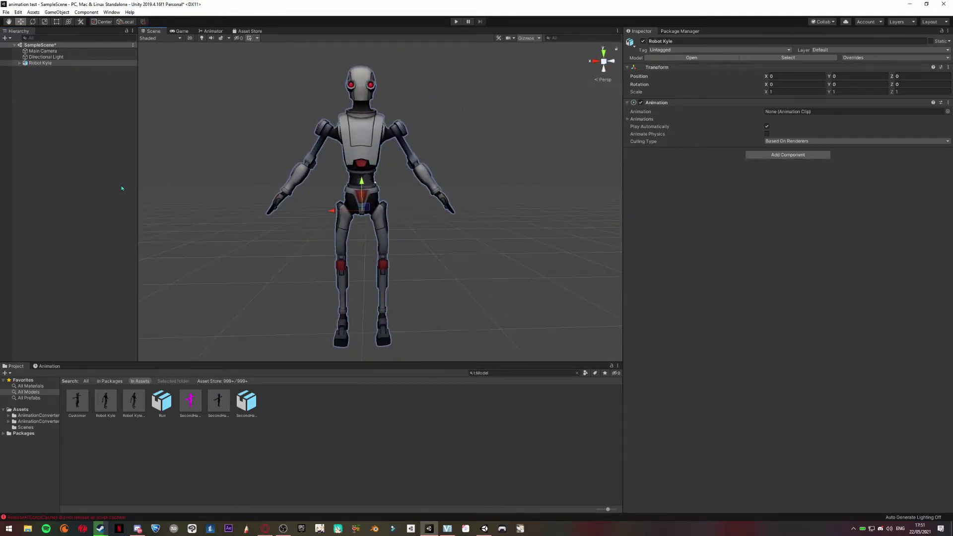
left_click(82, 12)
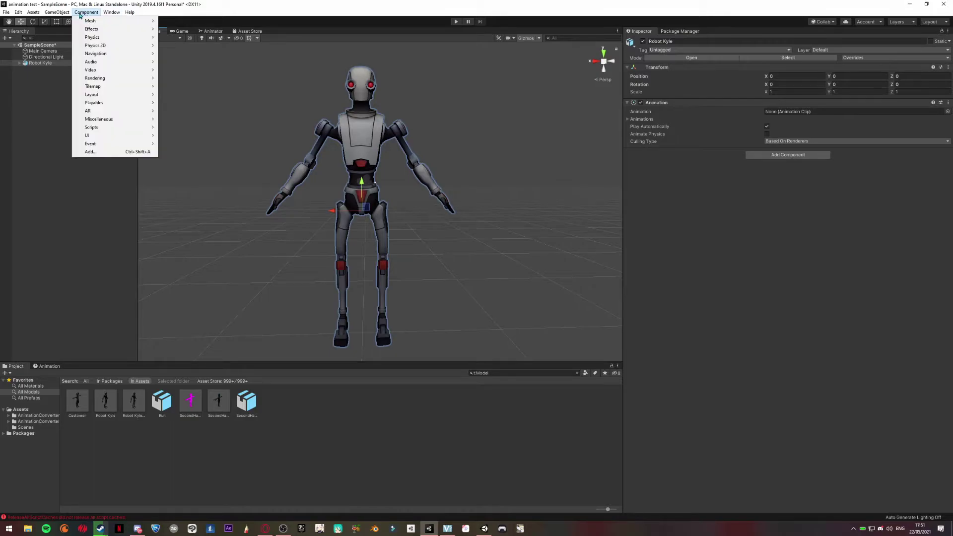
left_click(85, 276)
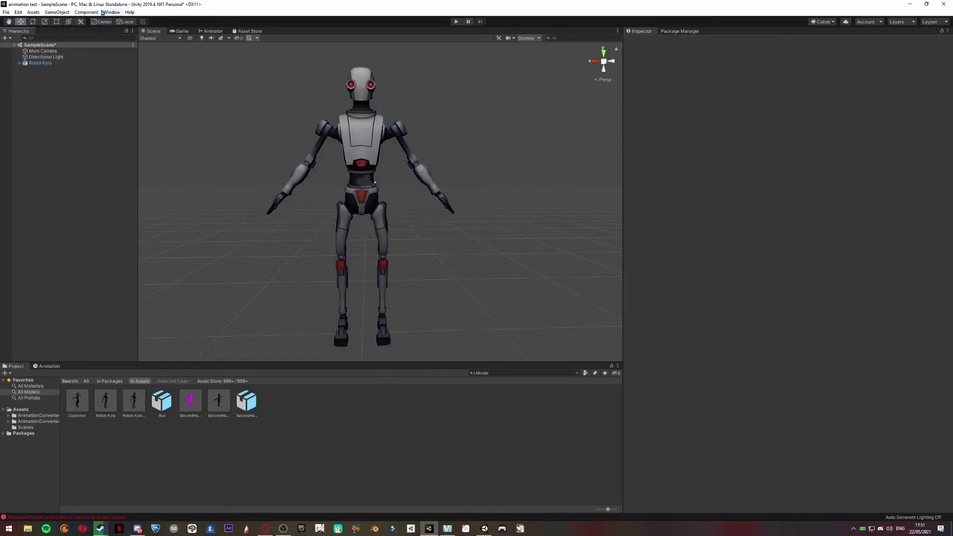
Step: Open Window > Animation > Animation and select Robot Kyle in the Hierarchy
left_click(112, 12)
mouse_move(147, 132)
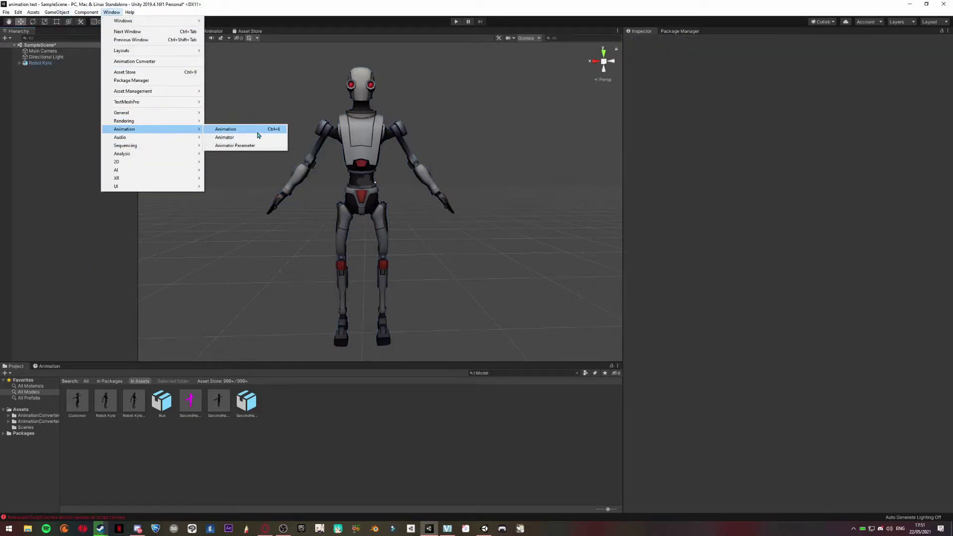
left_click(256, 130)
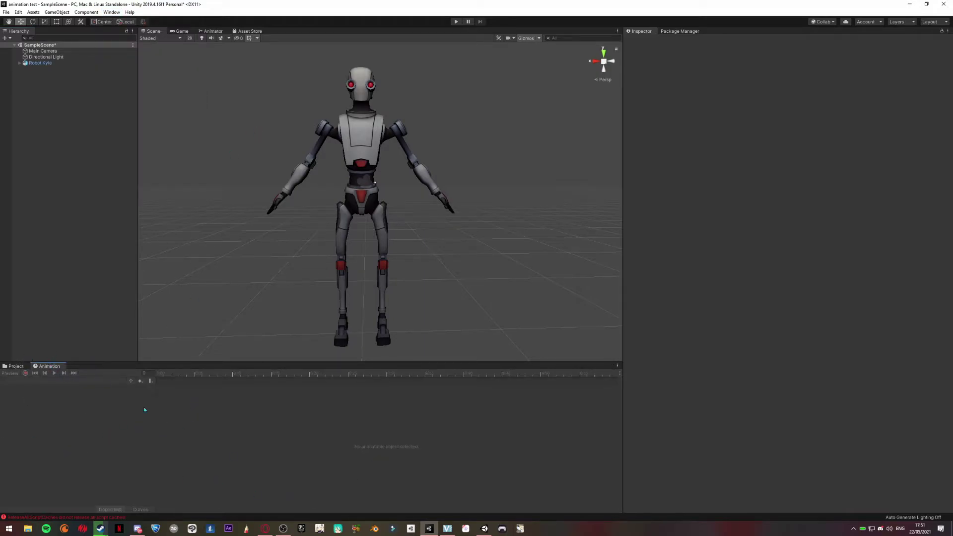
left_click(67, 63)
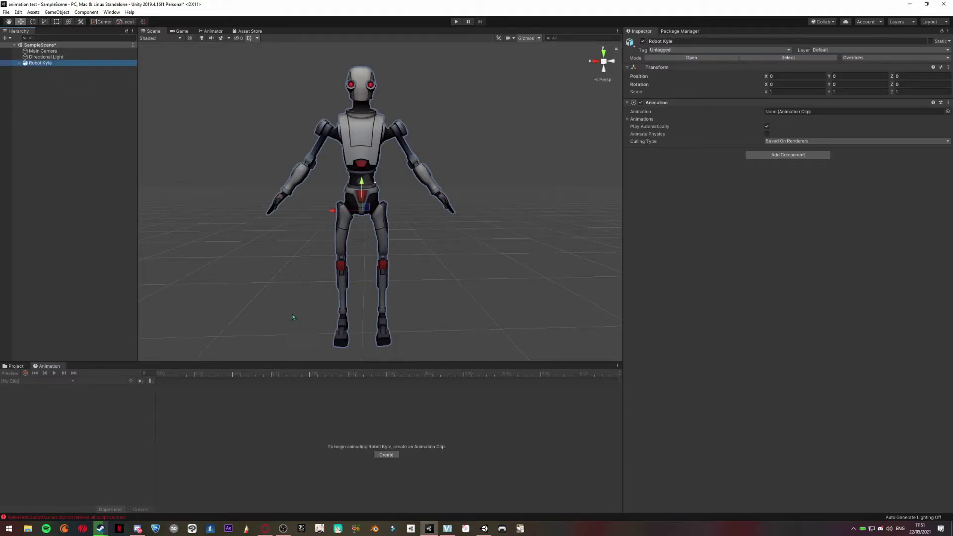
Step: Create a new animation clip for Robot Kyle saved as 'test' in Assets
left_click(386, 454)
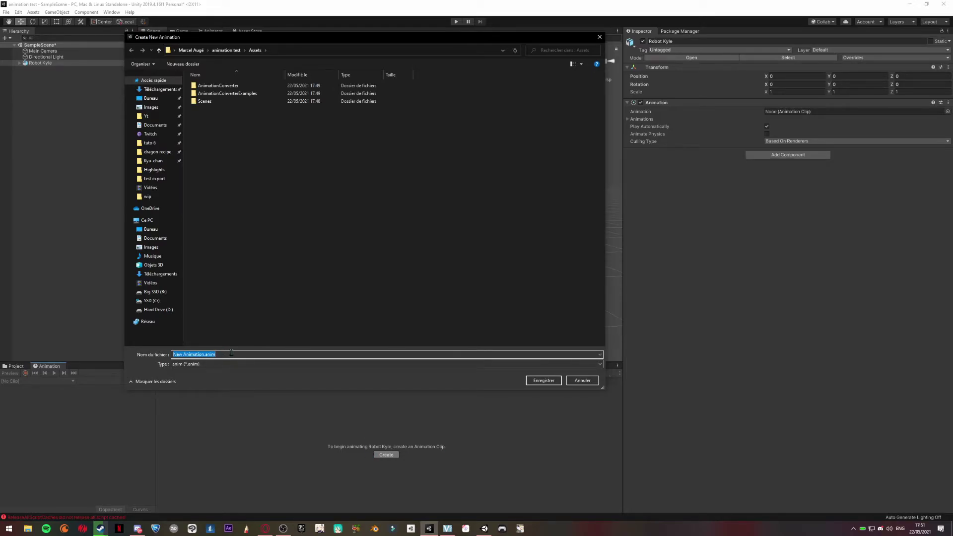
type("test")
key("Return")
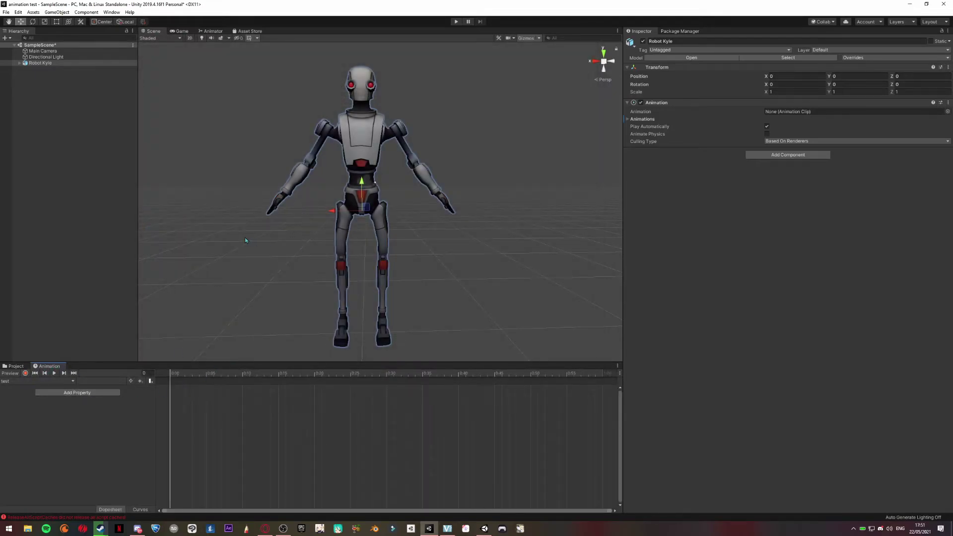
Step: Expand Robot Kyle's bone hierarchy to both shoulders and select the two upper-arm joints
left_click(20, 63)
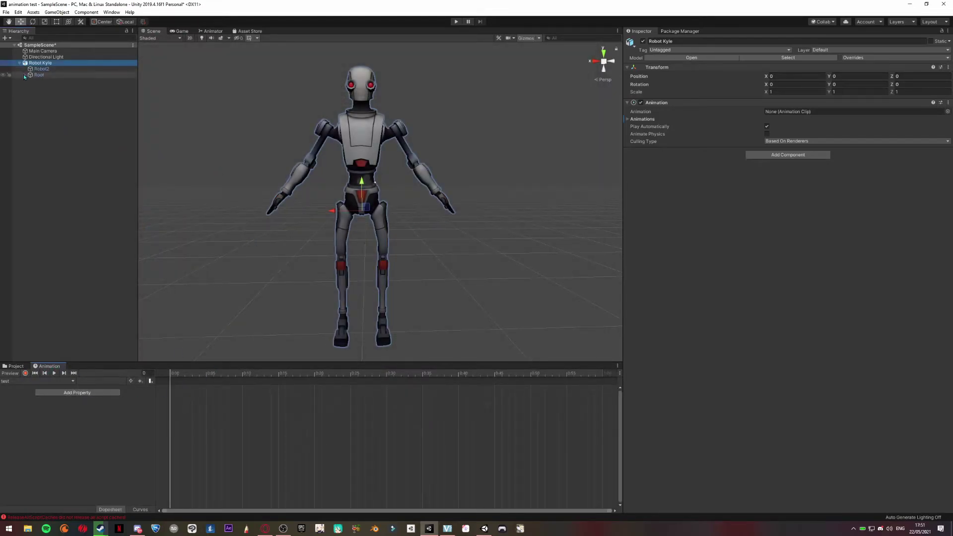
left_click(25, 75)
left_click(31, 87)
left_click(36, 93)
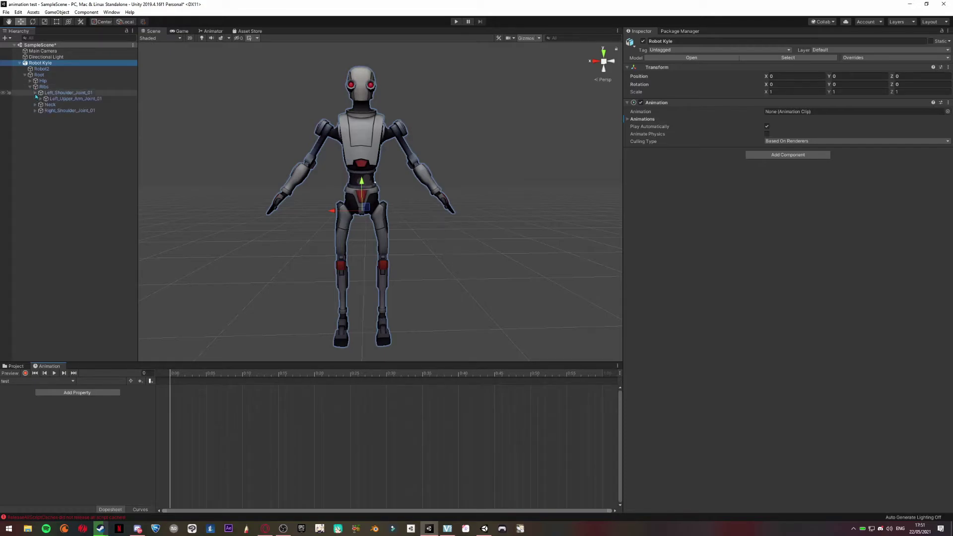
left_click(35, 110)
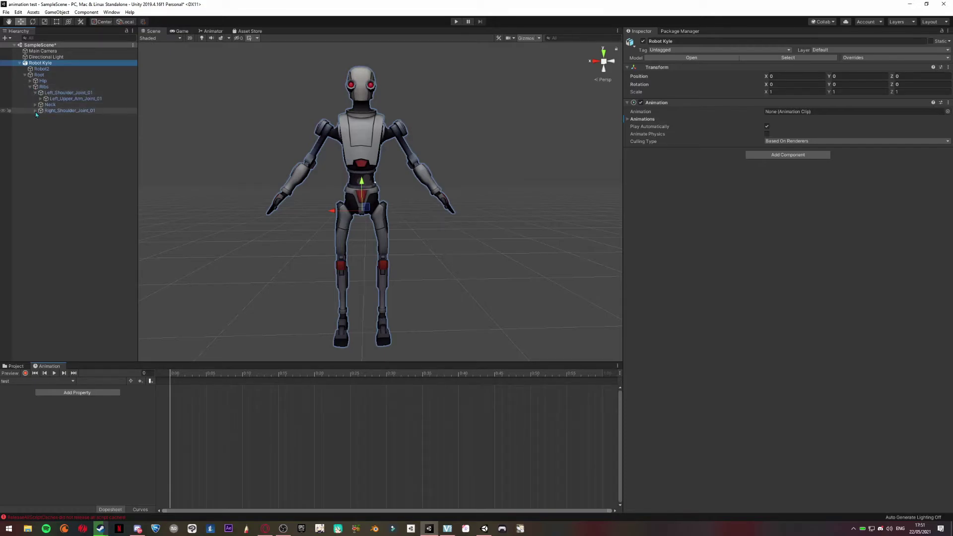
left_click(75, 98)
left_click(87, 117)
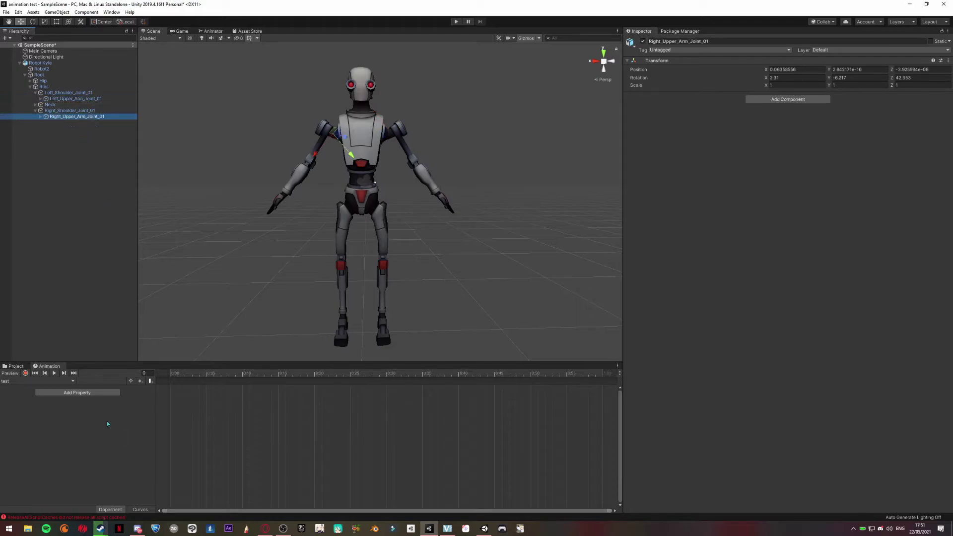
Step: With recording on, rotate the right and left upper-arm joints into a new pose at frame 15
left_click(25, 373)
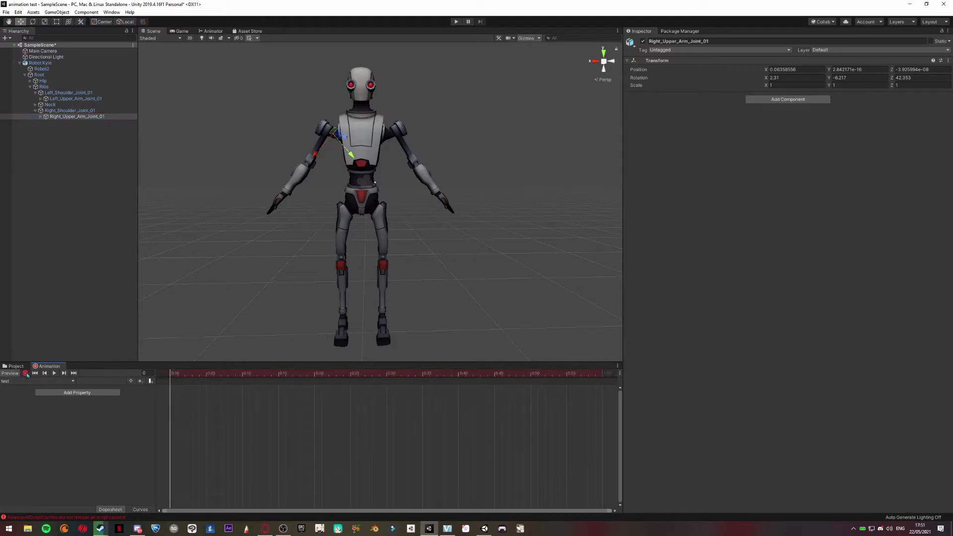
left_click(277, 374)
key("e")
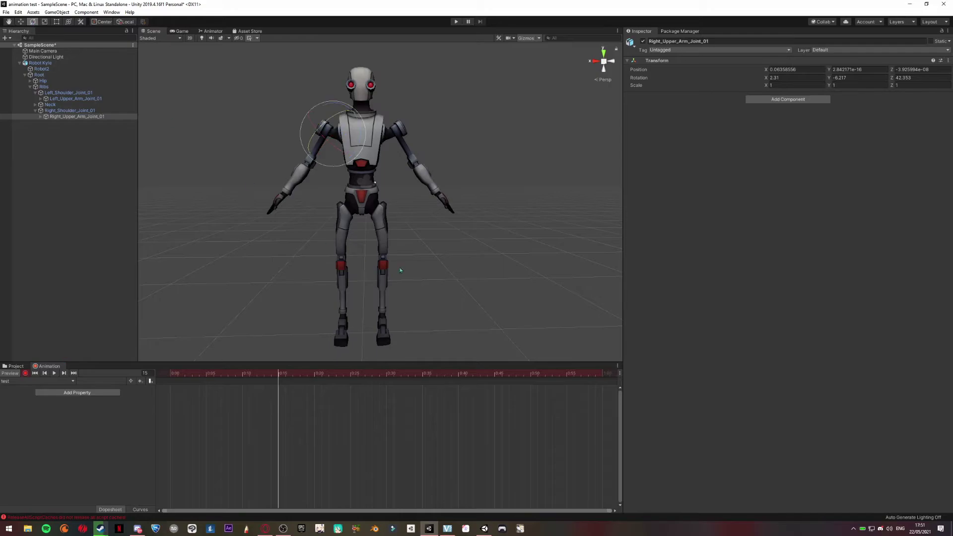
left_click_drag(347, 115, 371, 92)
left_click(76, 98)
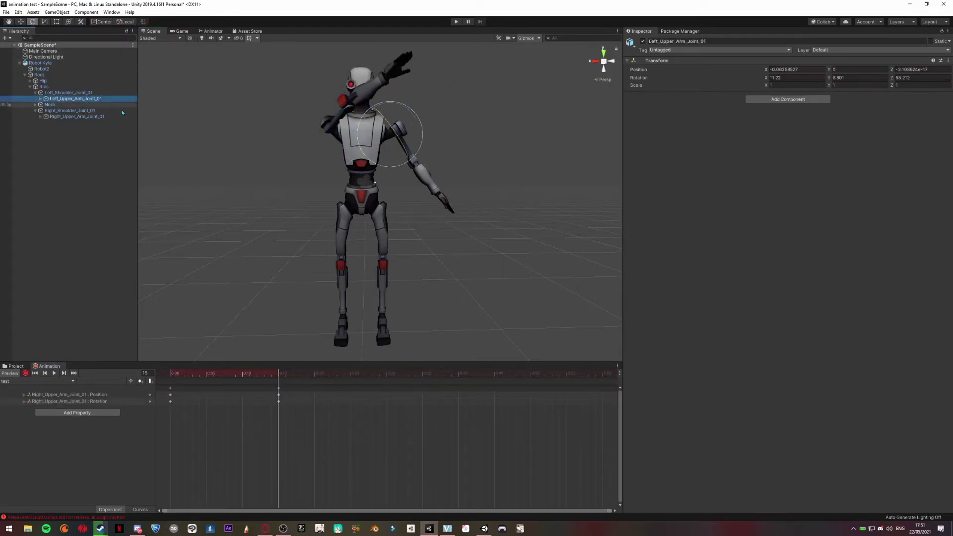
left_click_drag(413, 138, 413, 41)
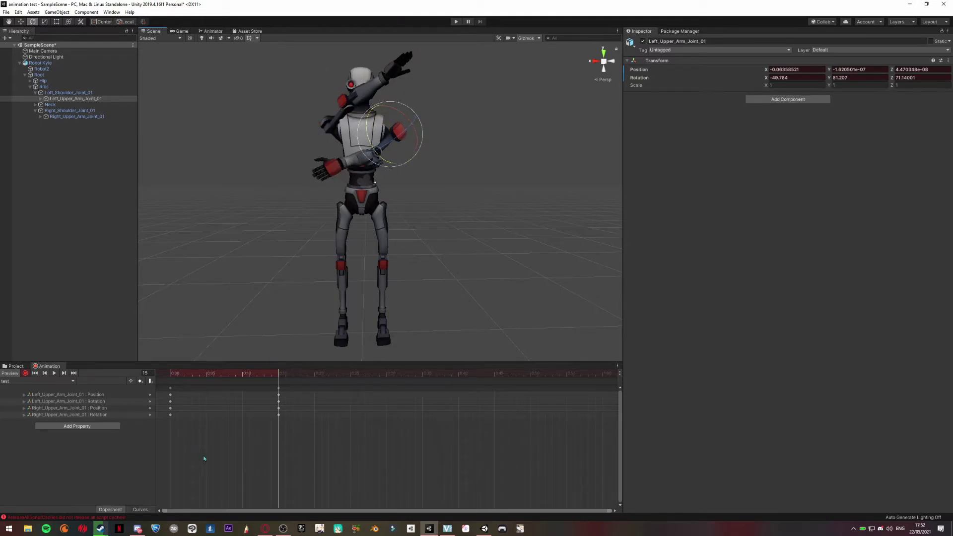
Step: Copy the frame 0 rest-pose keys to frame 32 and stop recording
left_click_drag(214, 445, 159, 385)
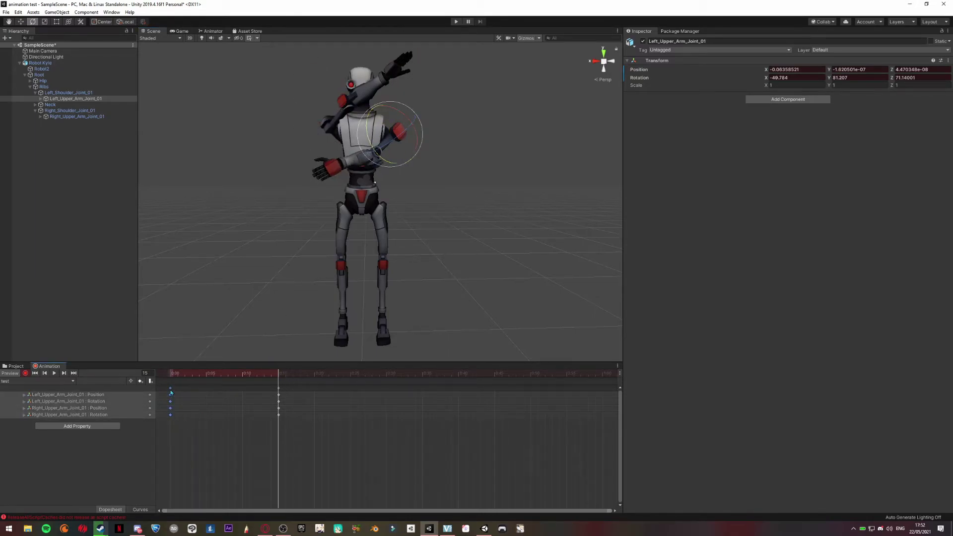
left_click(398, 376)
key("ctrl+v")
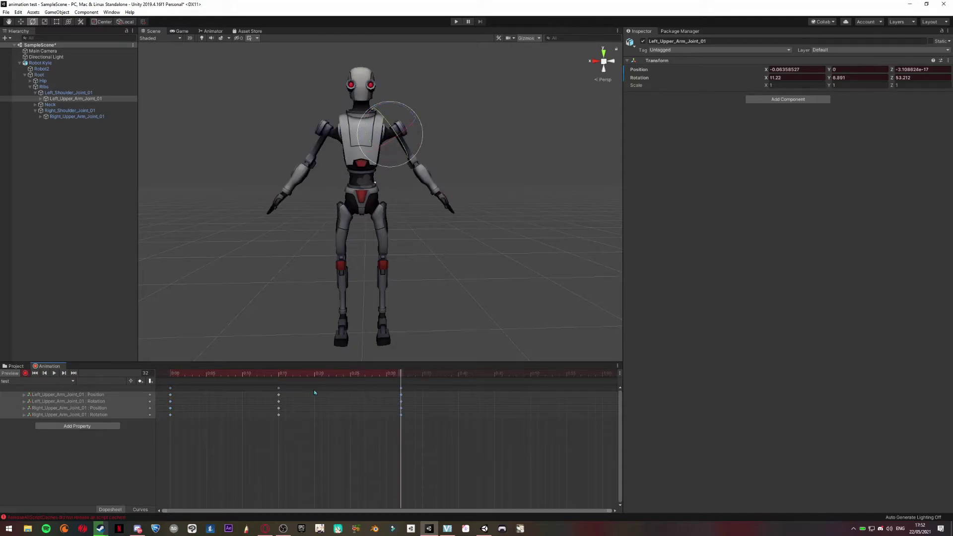
left_click(25, 373)
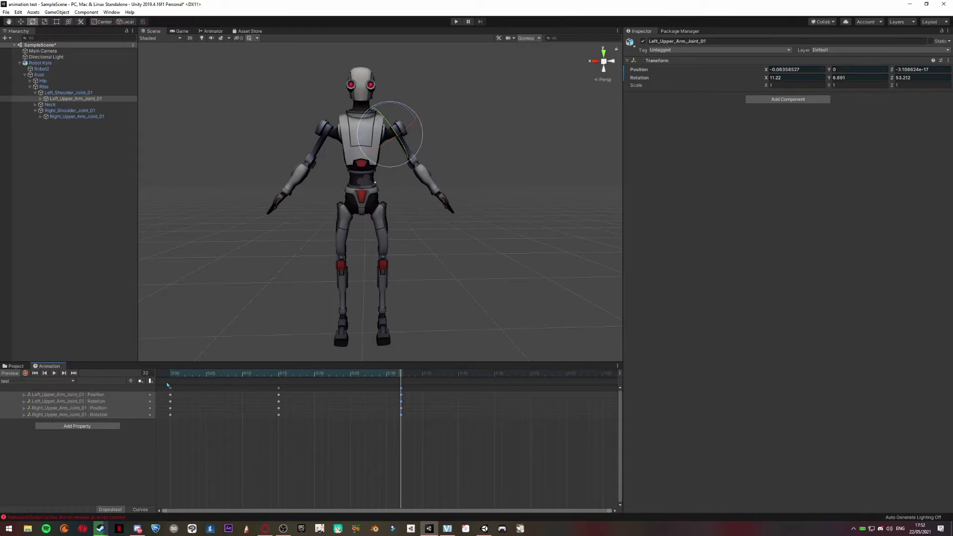
Step: Play back the arm animation, stop it, and return to the Project asset browser
left_click(54, 373)
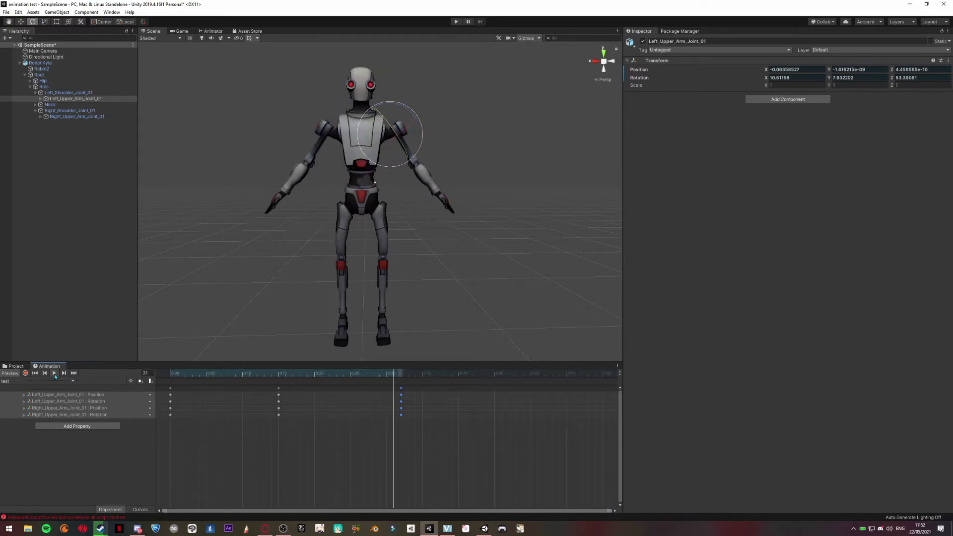
left_click(55, 373)
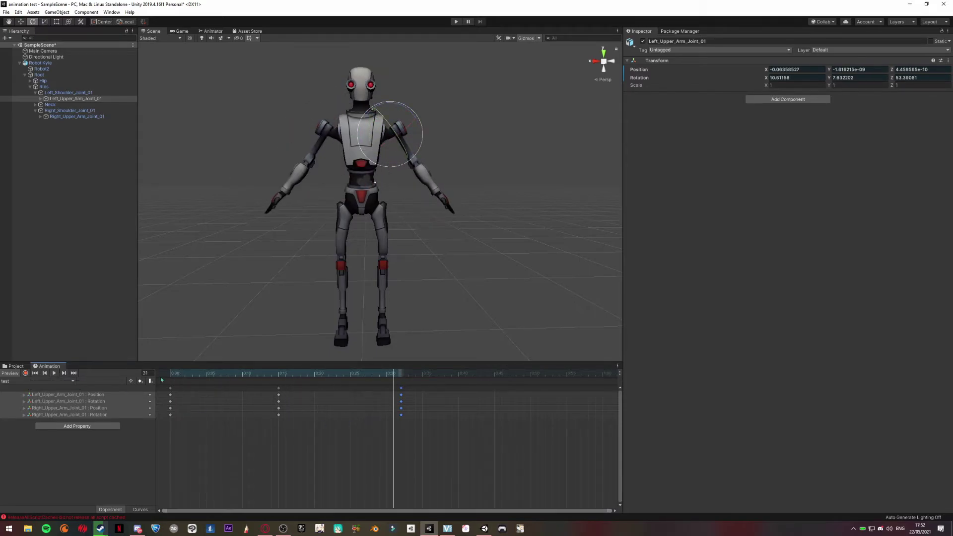
left_click(16, 366)
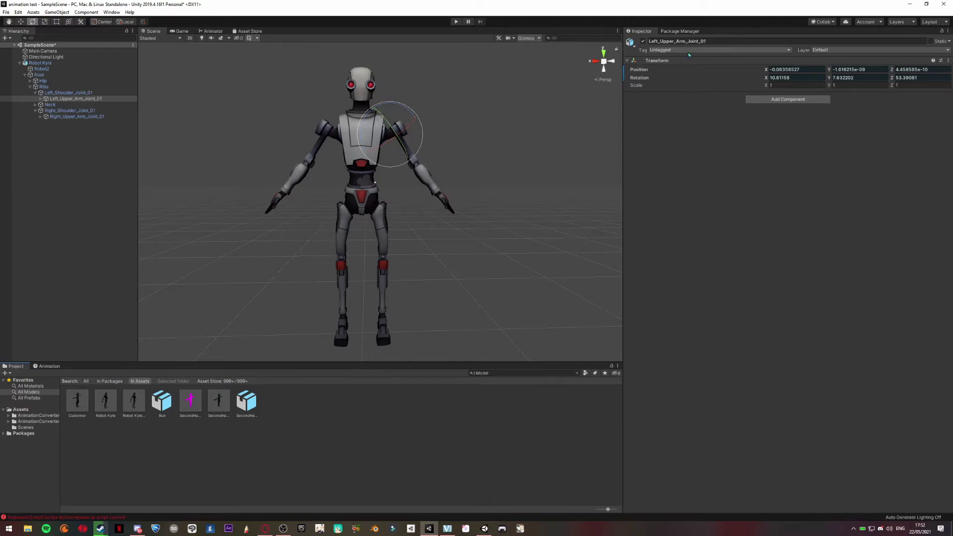
Step: Open the Animation Converter from the Window menu and dock it beside the Inspector
left_click(112, 12)
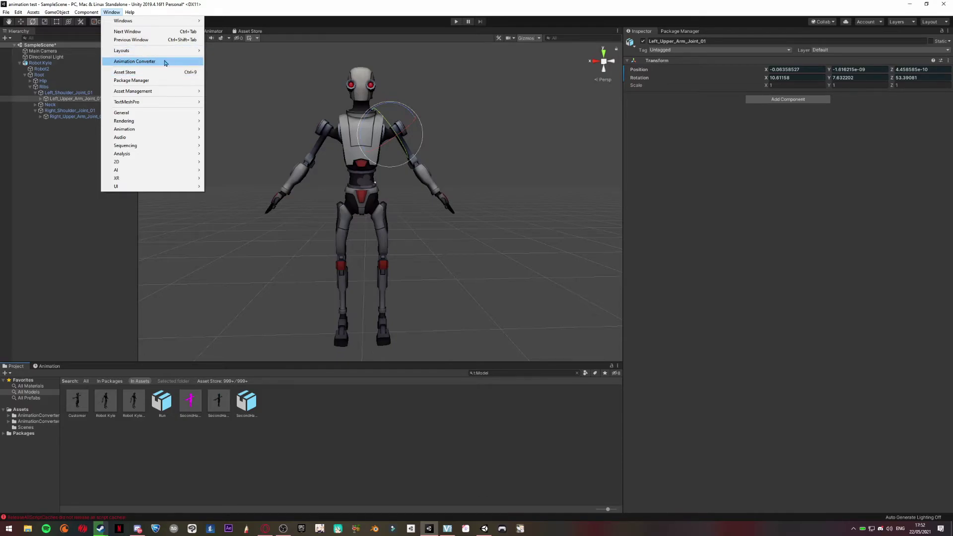
left_click(143, 62)
left_click_drag(33, 15, 723, 33)
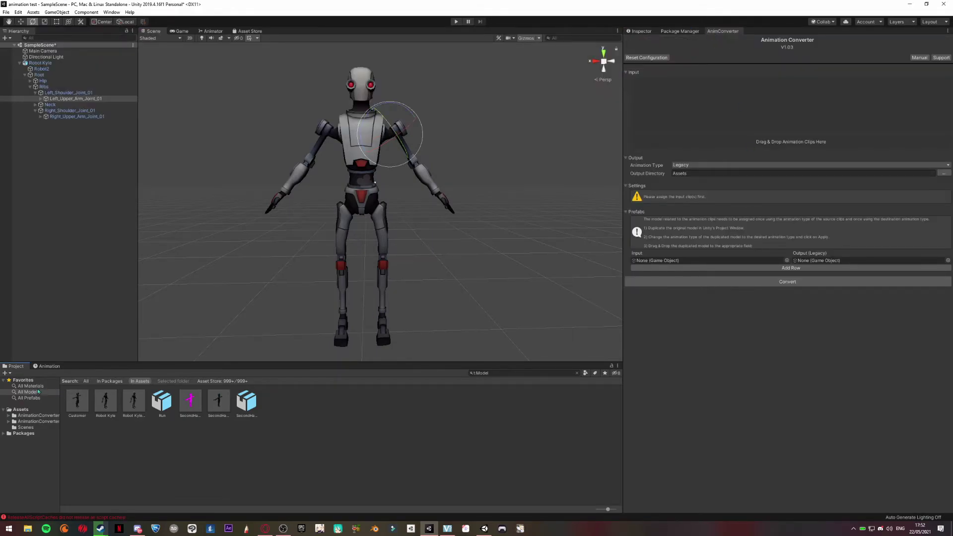
Step: Drag the test clip from Assets into the converter as its Legacy input
left_click(31, 409)
left_click(162, 414)
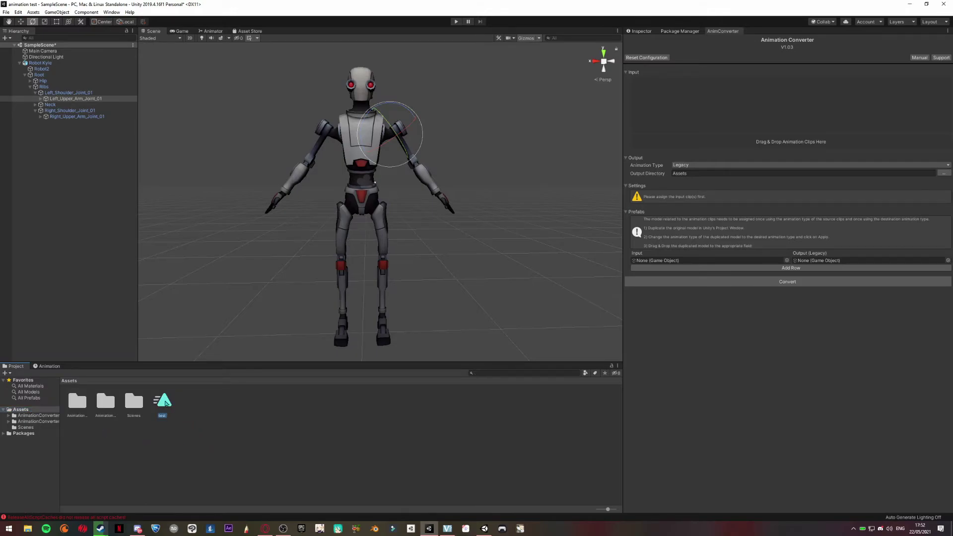
left_click_drag(154, 405, 801, 144)
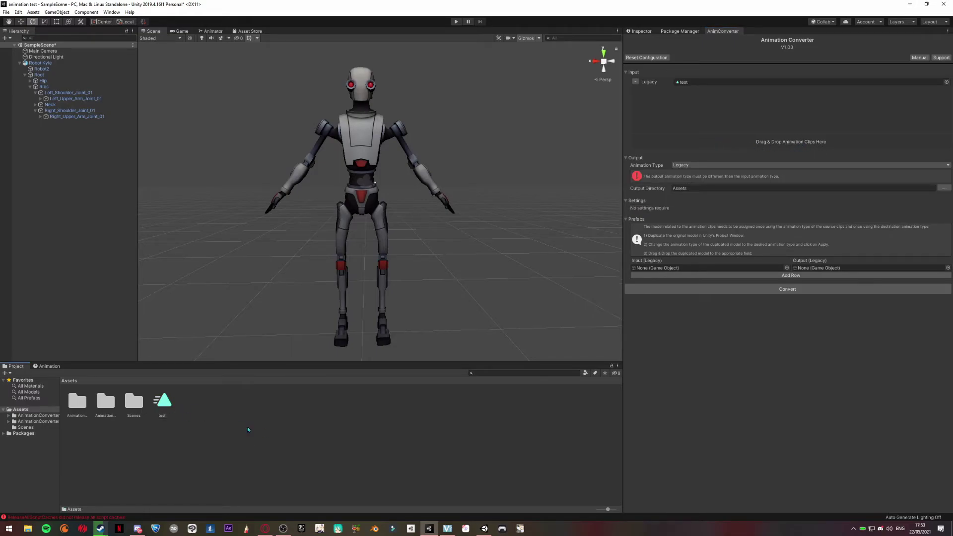
Step: Create a new folder in Assets named 'test animation'
right_click(208, 405)
mouse_move(262, 218)
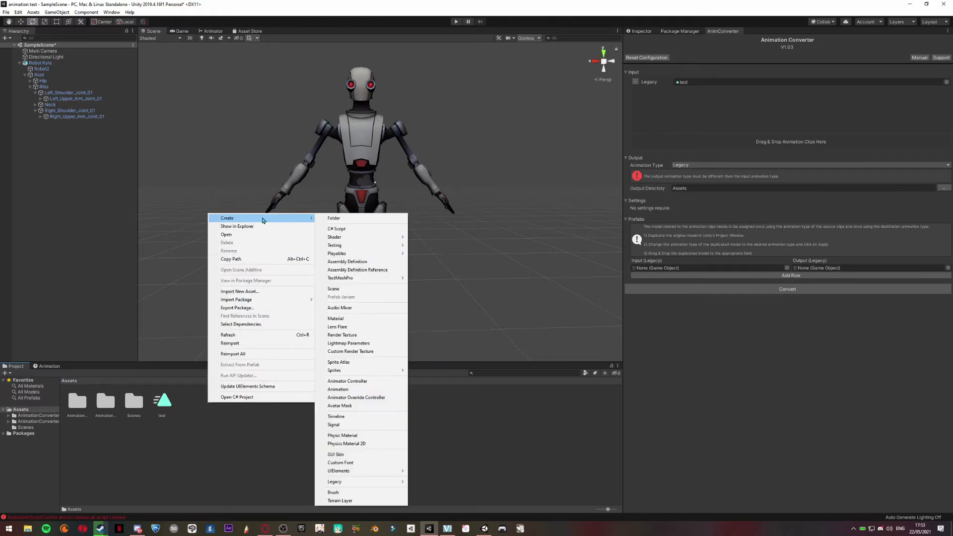
left_click(375, 217)
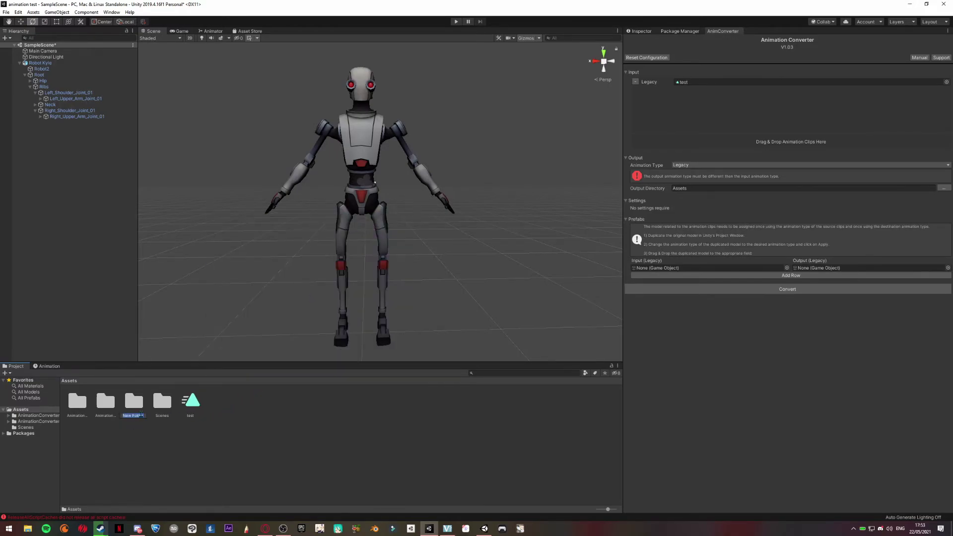
type("test animation")
key("Return")
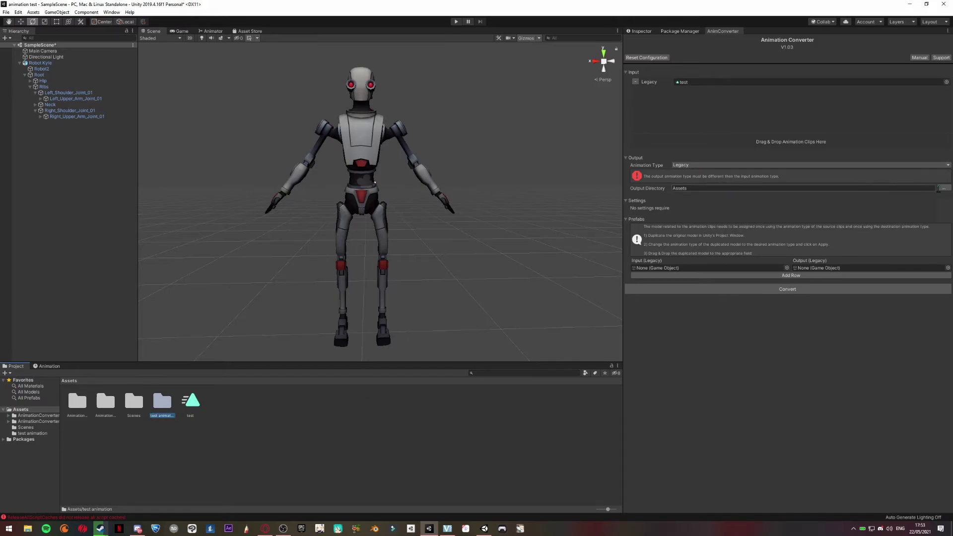
Step: Choose the 'test animation' folder as the converter's Output Directory
left_click(944, 187)
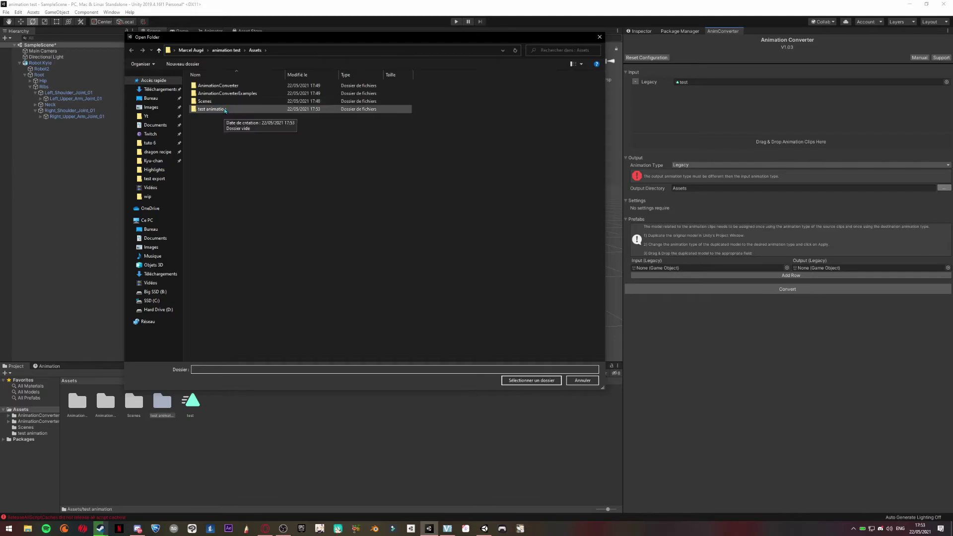
double_click(229, 109)
left_click(531, 380)
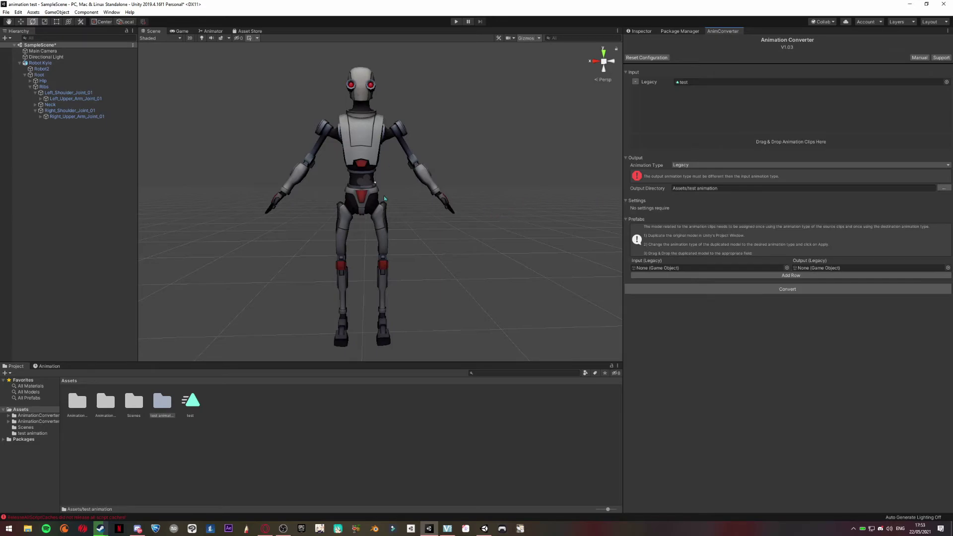
Step: Set Robot Kyle as the input prefab and Robot Kyle - Copie as the output prefab
left_click(40, 63)
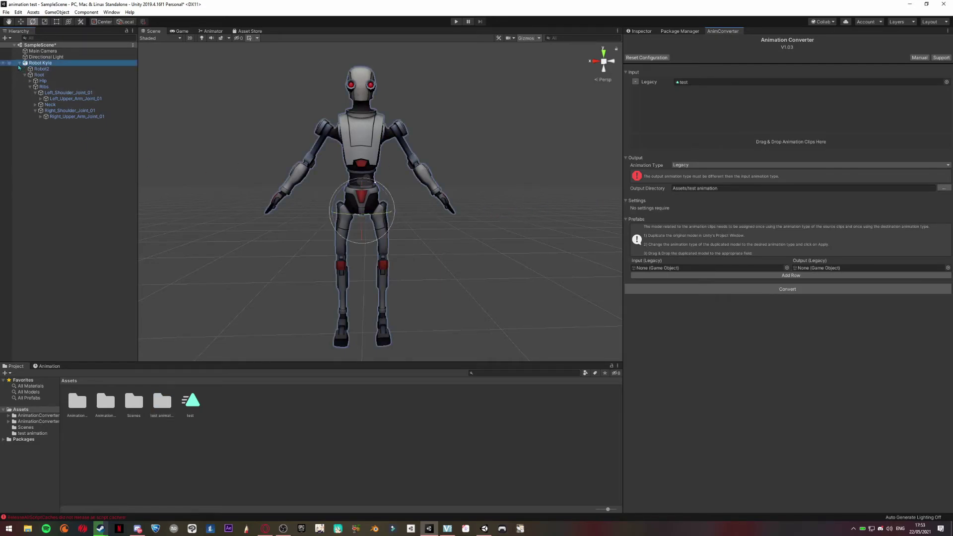
left_click(20, 63)
left_click(28, 391)
left_click(106, 401)
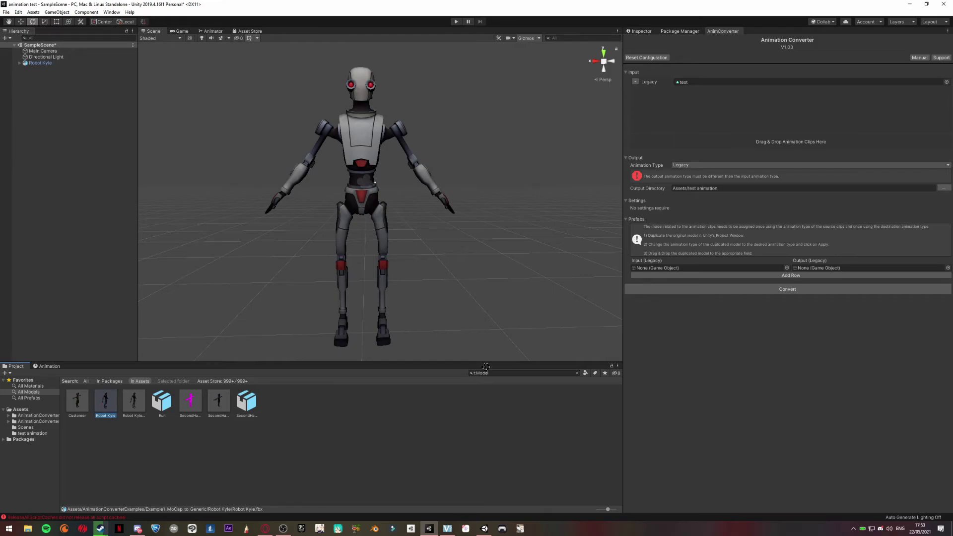
left_click_drag(103, 403, 669, 266)
left_click(145, 409)
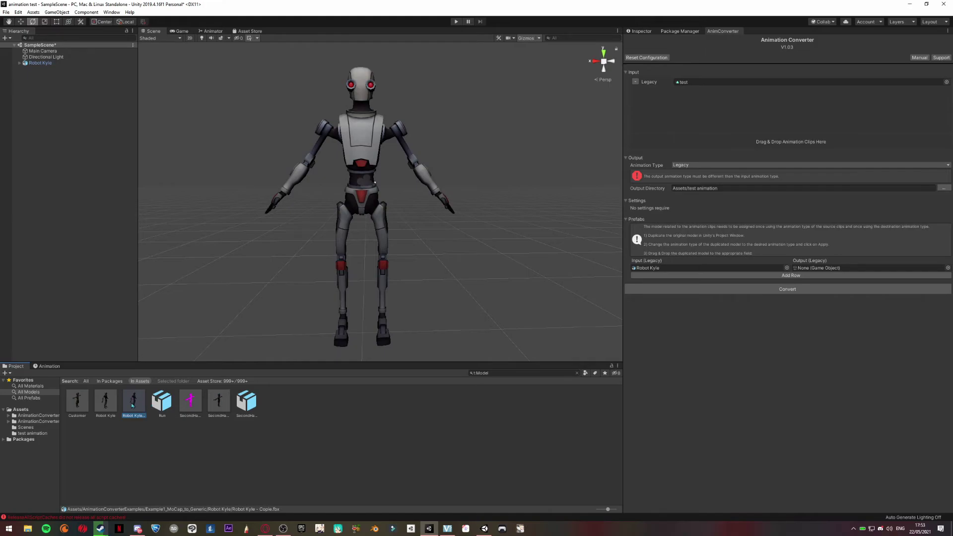
left_click_drag(132, 406, 831, 269)
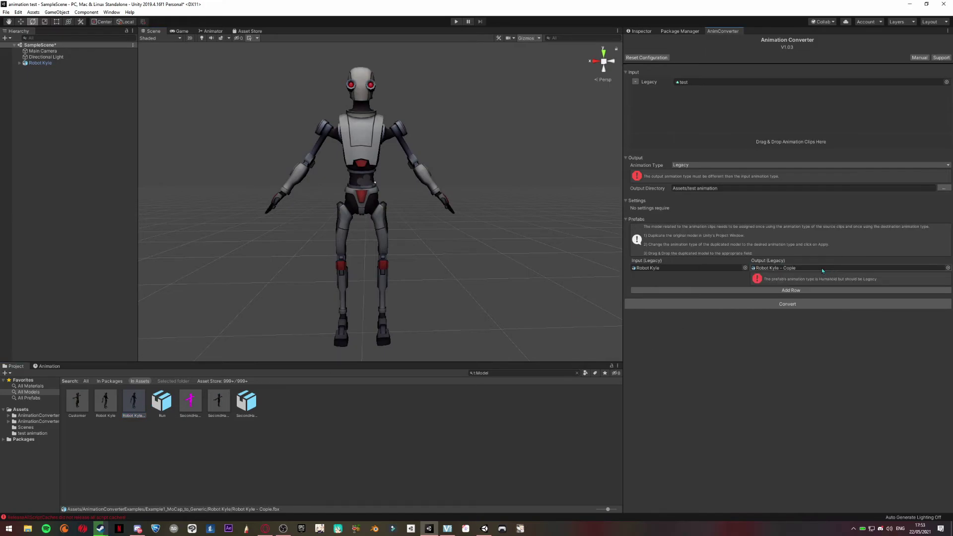
Step: Set the output Animation Type to Humanoid
left_click(707, 165)
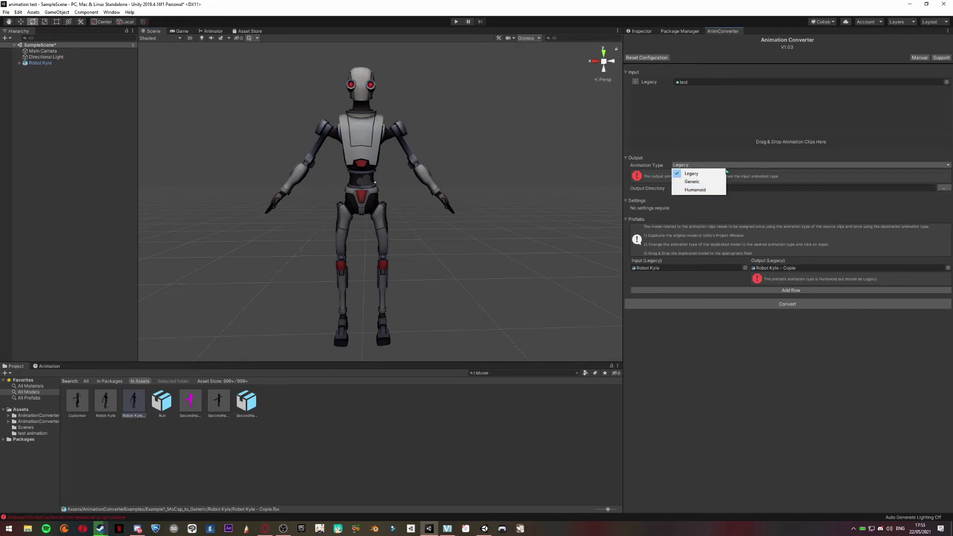
left_click(695, 190)
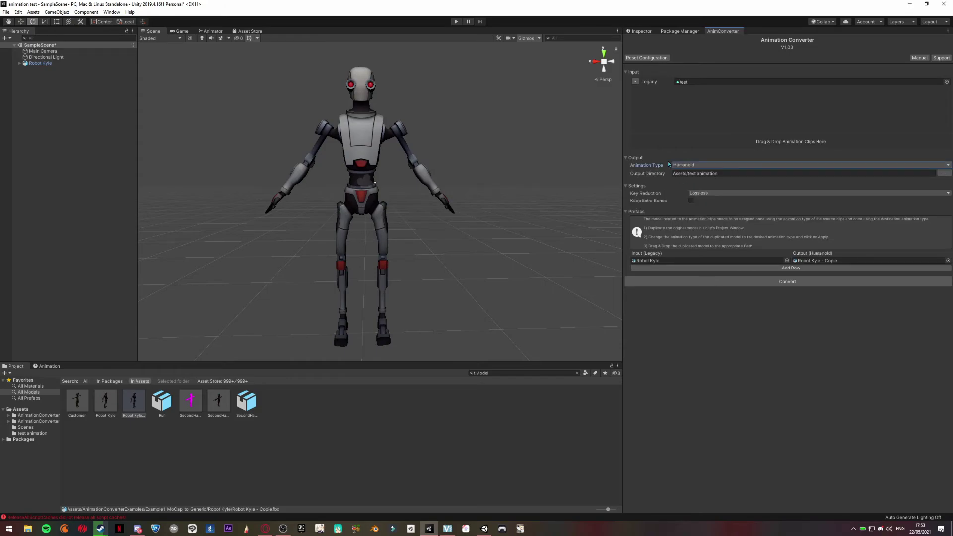
left_click(700, 165)
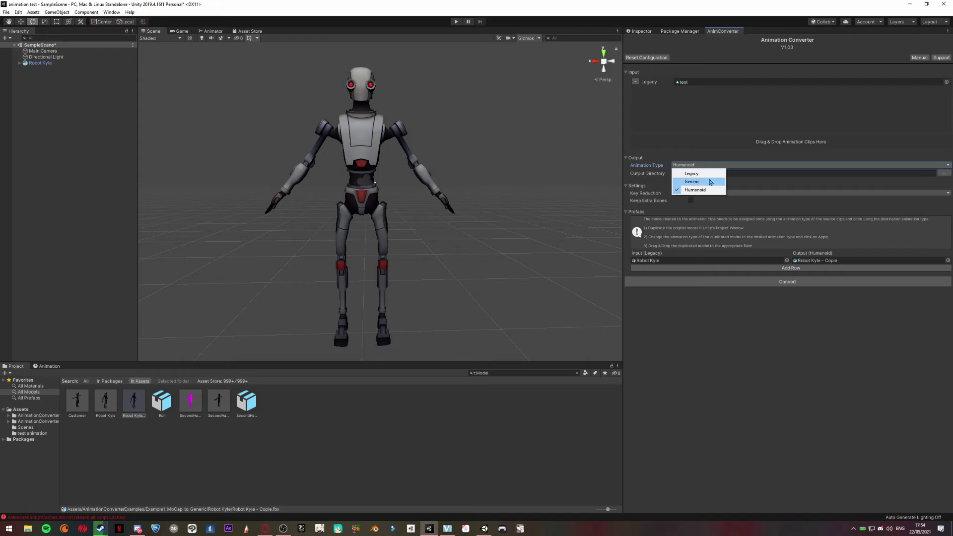
left_click(695, 190)
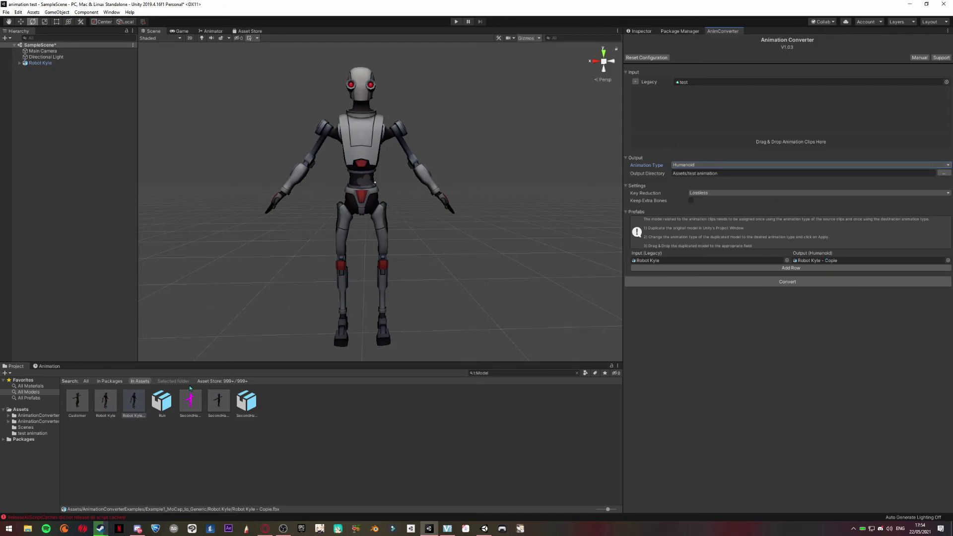
key("space")
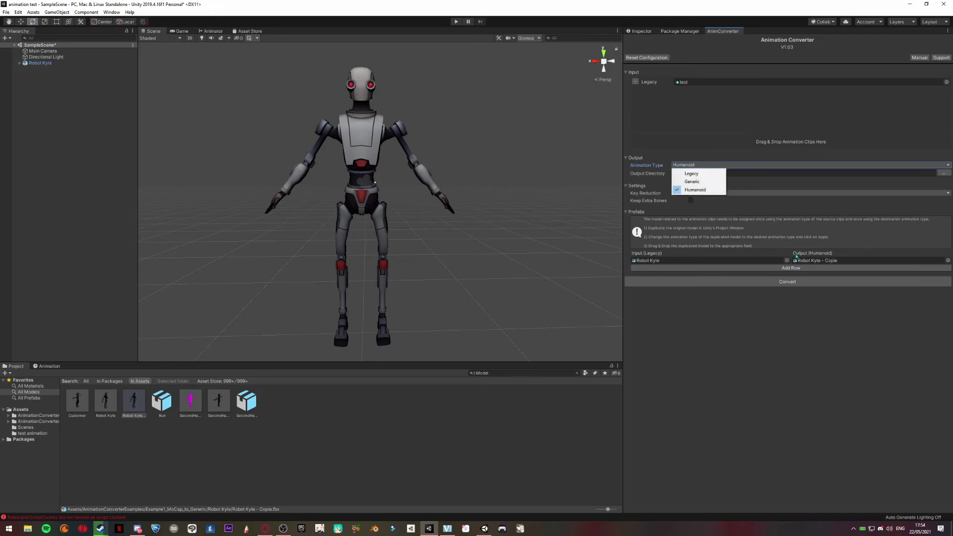
key("Escape")
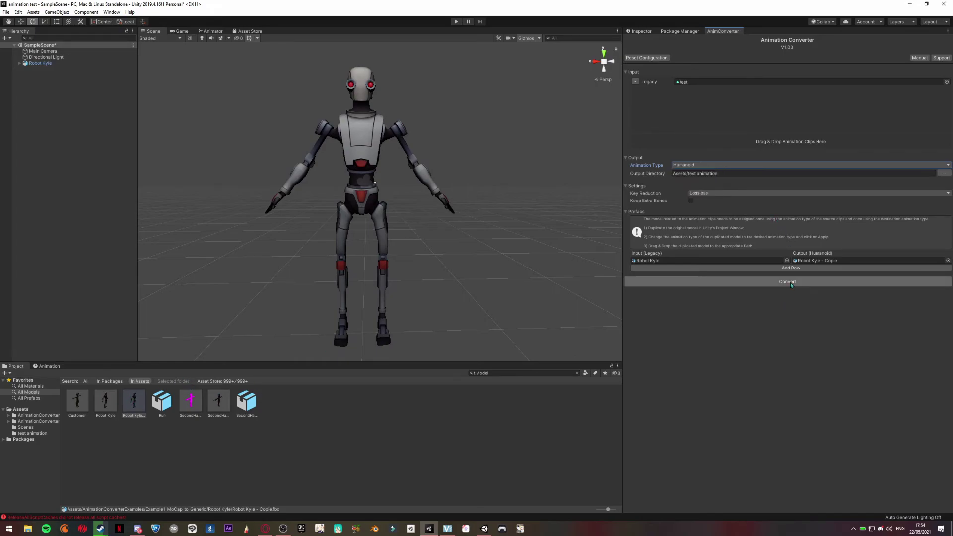
Step: Run the conversion, dismiss the completion report, and show the Assets folder
left_click(791, 283)
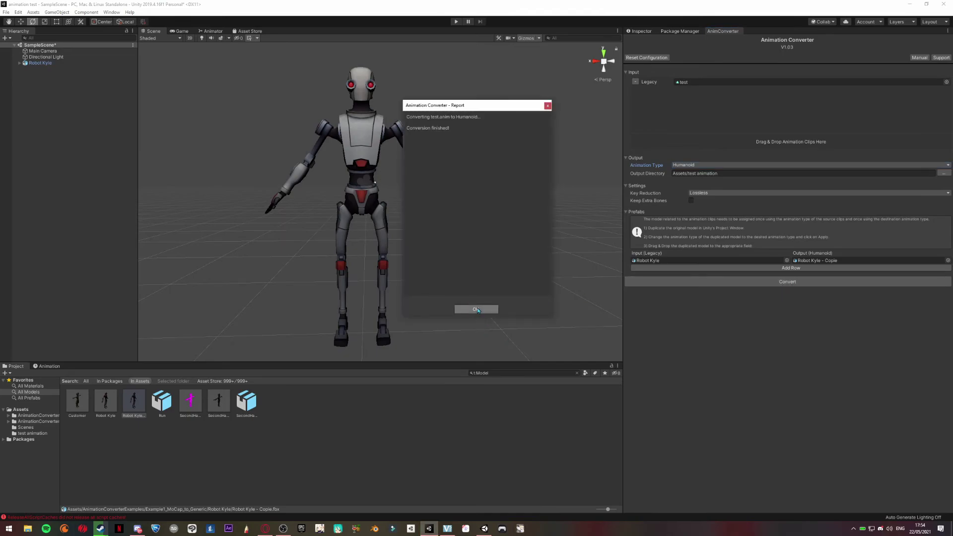
left_click(476, 309)
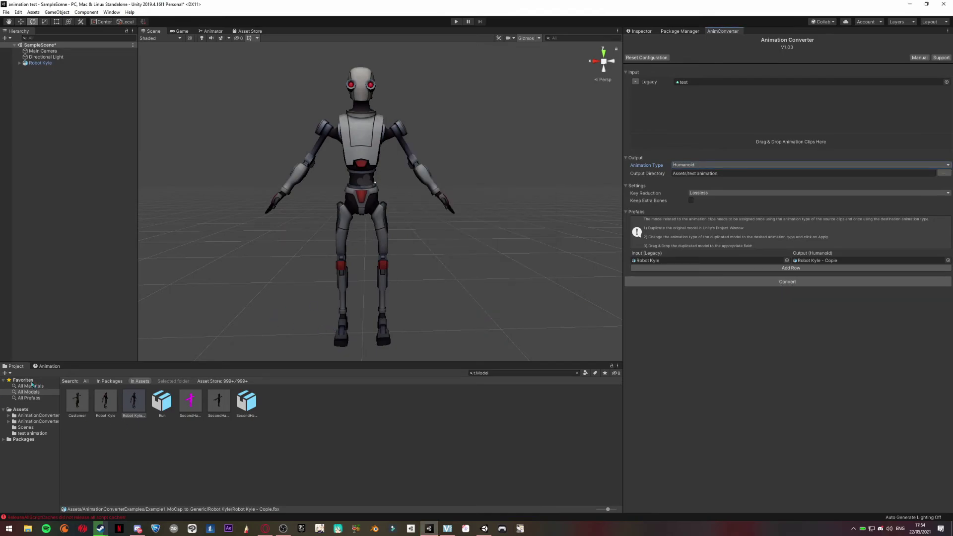
left_click(26, 410)
Step: Select test.anim in 'test animation', toggle Loop Time back on, and play then pause its preview
double_click(162, 402)
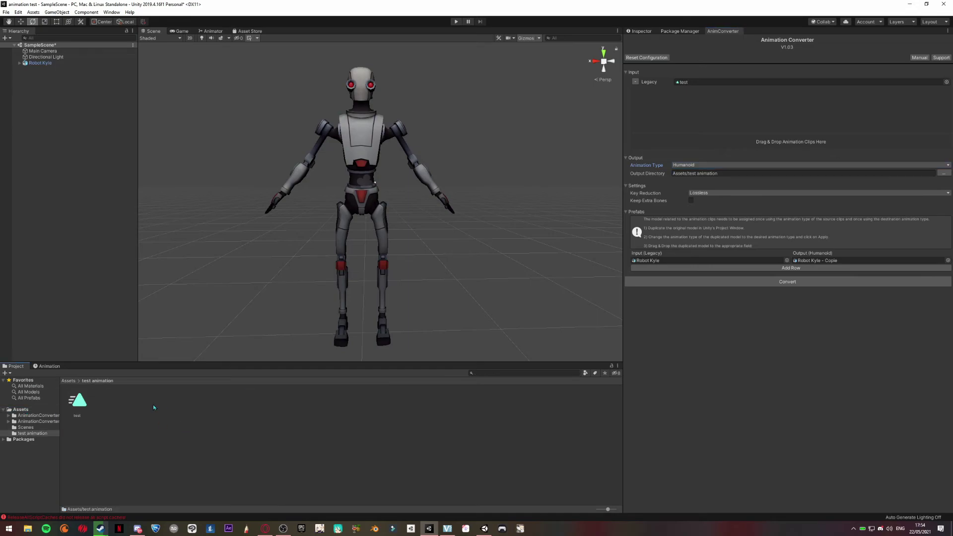
left_click(77, 402)
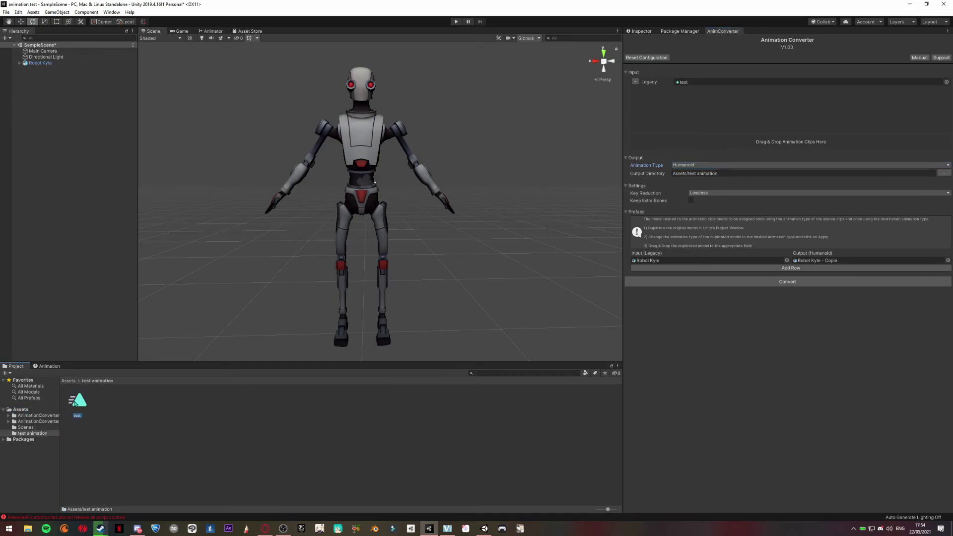
left_click(639, 31)
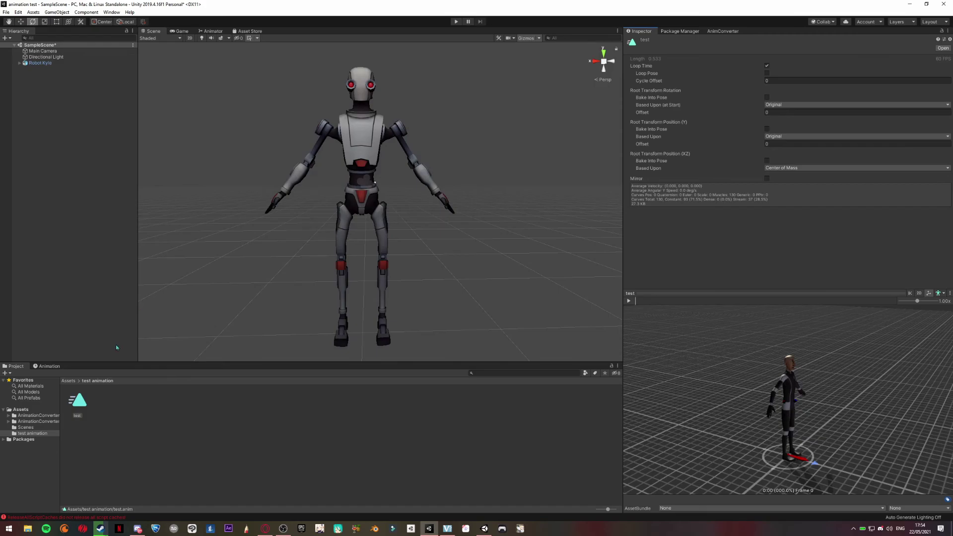
left_click(766, 67)
left_click(766, 66)
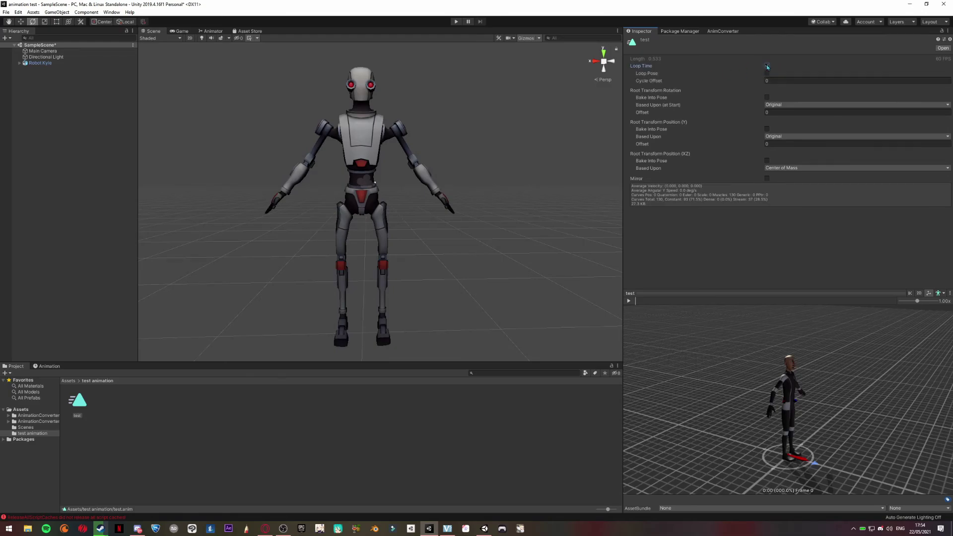
left_click(629, 301)
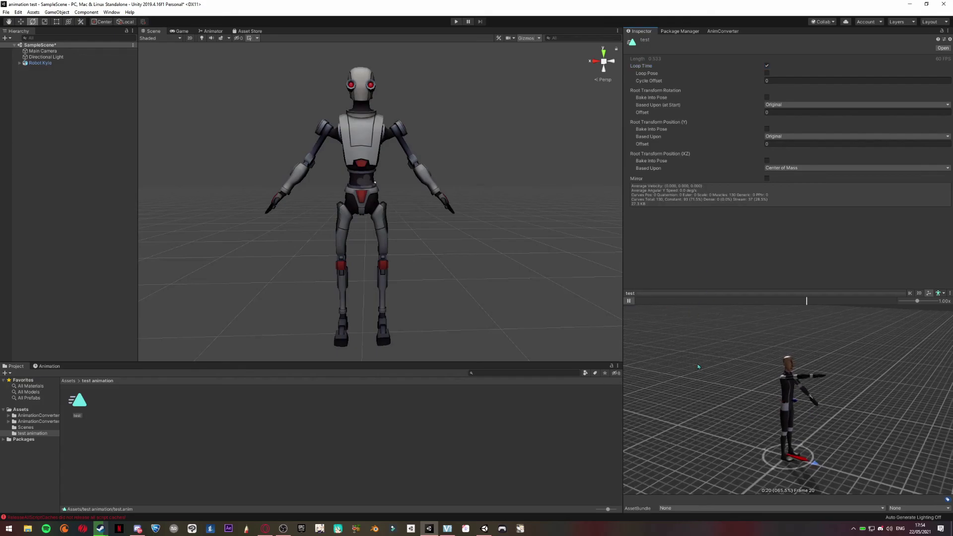
left_click(629, 301)
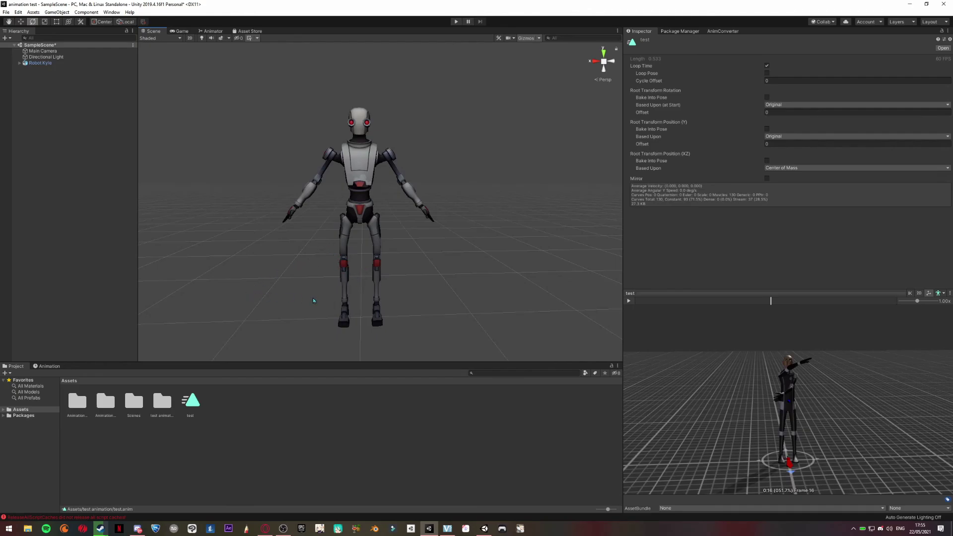
Step: Orbit the Scene view, then expand Assets and open the AnimationConverter folder
left_click_drag(315, 284, 283, 283, "alt")
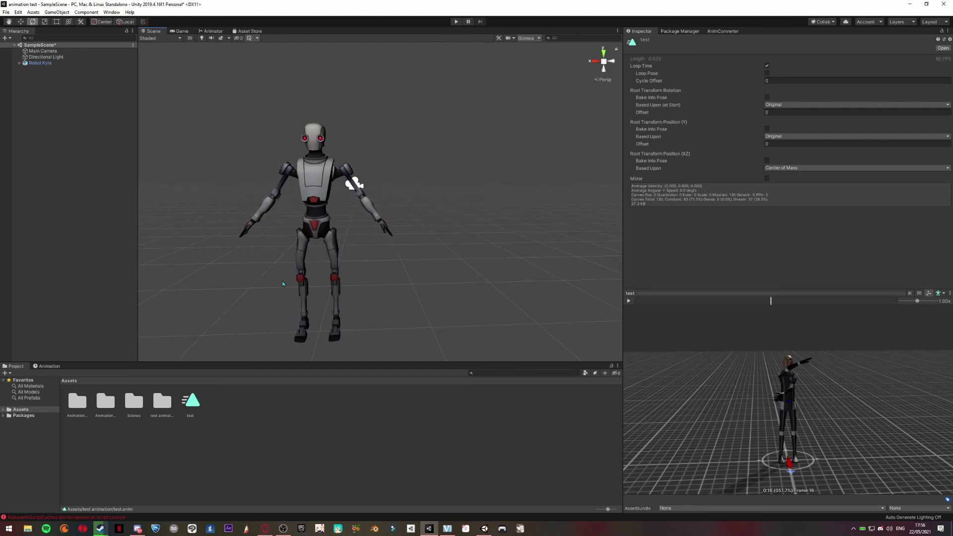
left_click(22, 410)
left_click(3, 409)
left_click(32, 416)
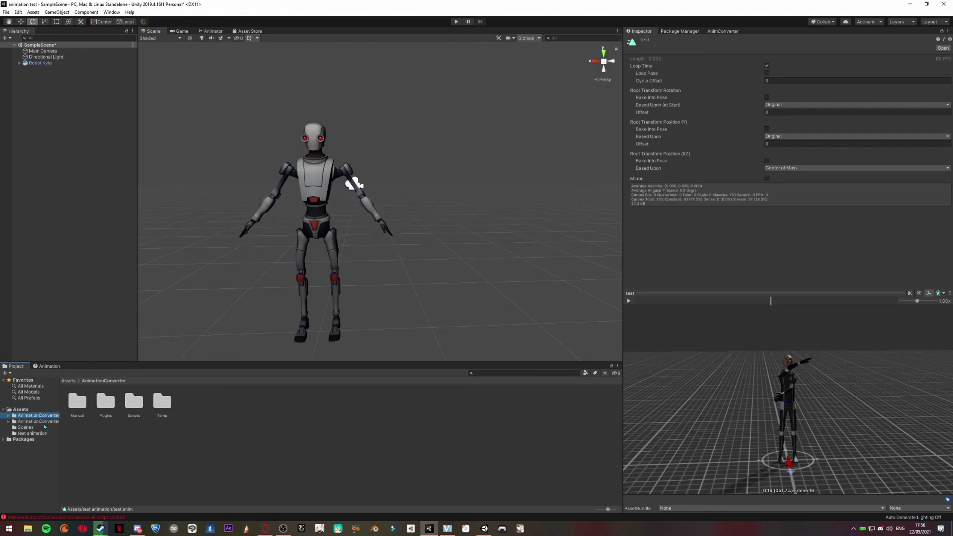